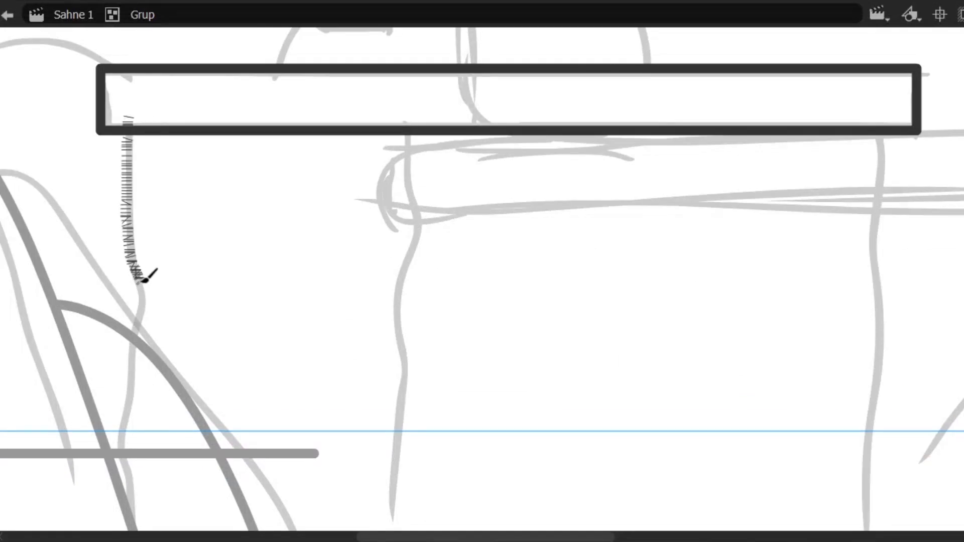
# Step: Ink the wavy leg lines of the stone table beneath its rectangular slab, following the grey sketch
pyautogui.moveTo(874, 110); pyautogui.dragTo(876, 486)
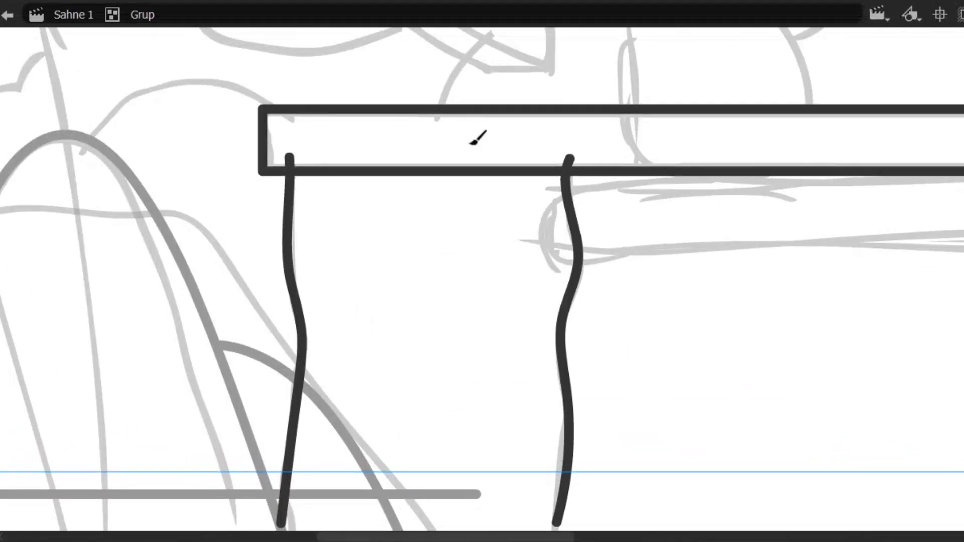
pyautogui.scroll(-3, 483, 311)
pyautogui.scroll(3, 583, 157)
# Step: Ink the stone wheel's round centre hole with its inner depth curve and the small chip on its edge
pyautogui.moveTo(457, 308)
pyautogui.mouseDown()
pyautogui.moveTo(555, 61)
pyautogui.moveTo(556, 337)
pyautogui.moveTo(459, 311)
pyautogui.mouseUp()
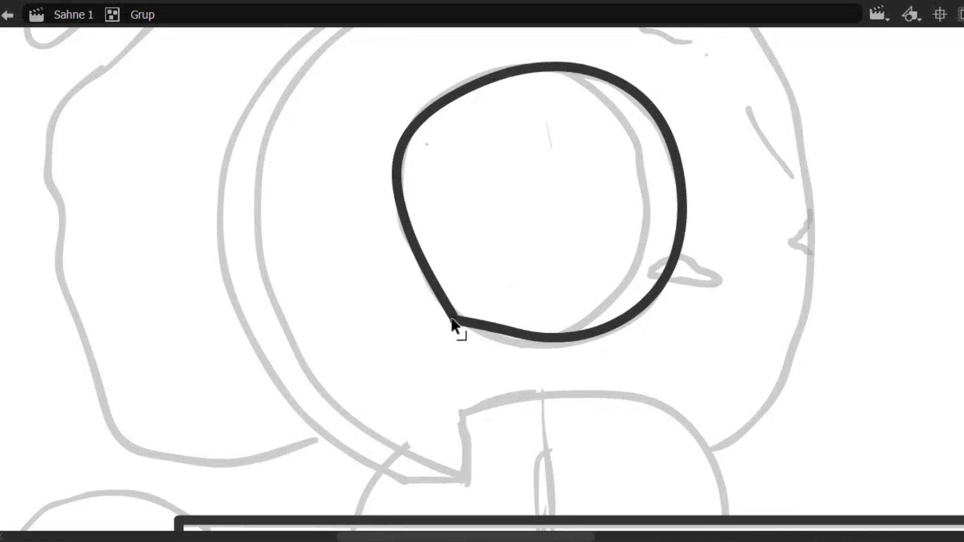
pyautogui.moveTo(466, 314); pyautogui.dragTo(557, 342)
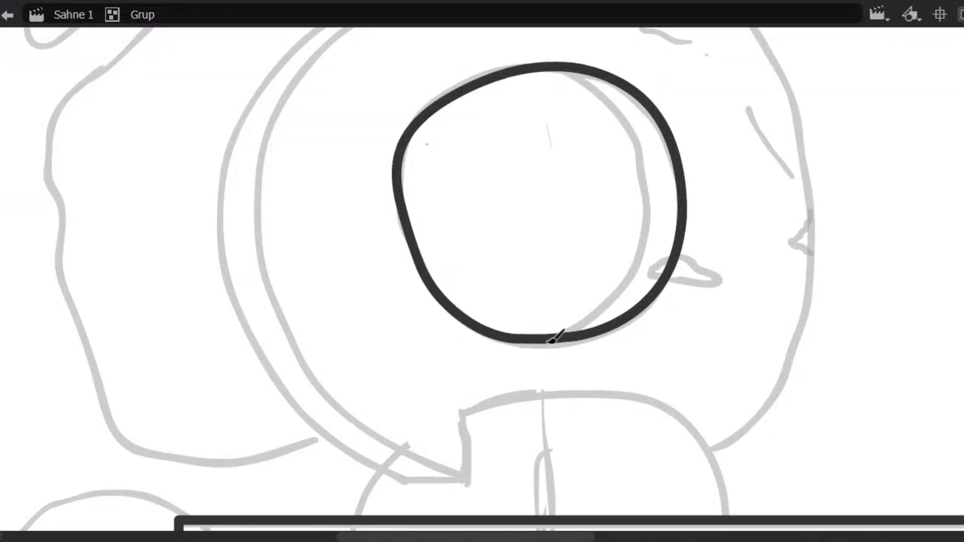
pyautogui.moveTo(647, 219); pyautogui.dragTo(548, 57)
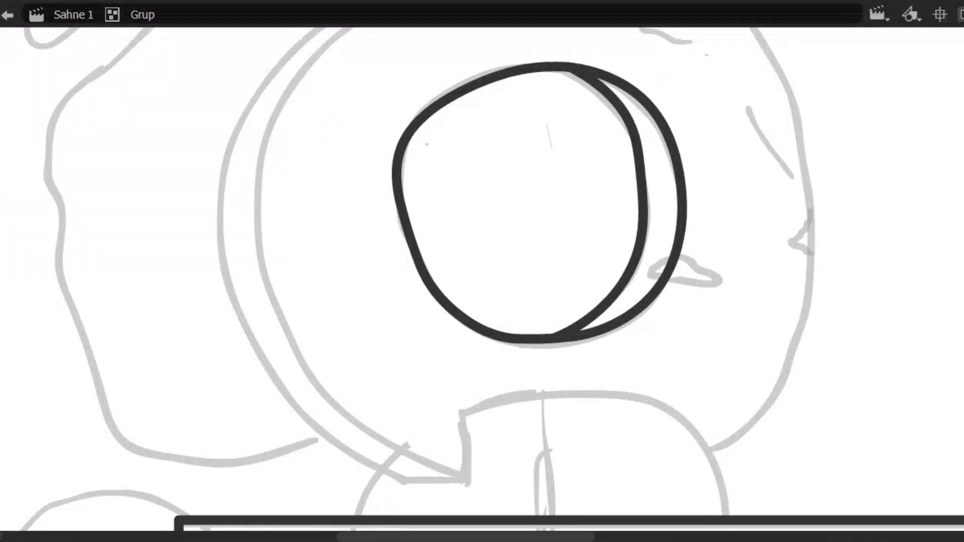
pyautogui.scroll(3, 643, 301)
pyautogui.moveTo(490, 248)
pyautogui.mouseDown()
pyautogui.moveTo(518, 266)
pyautogui.moveTo(493, 249)
pyautogui.mouseUp()
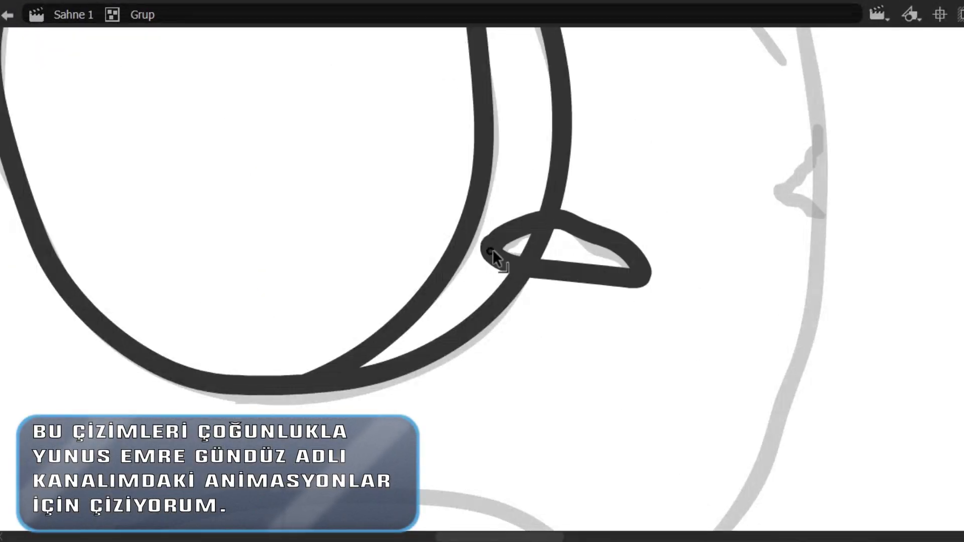
# Step: Ink the wheel's outer outline with the pointed notch in its edge, and trim the hole line inside the chip
pyautogui.scroll(-3, 505, 383)
pyautogui.scroll(4, 333, 312)
pyautogui.moveTo(511, 483)
pyautogui.mouseDown()
pyautogui.moveTo(406, 419)
pyautogui.moveTo(305, 263)
pyautogui.moveTo(382, 52)
pyautogui.mouseUp()
pyautogui.scroll(3, 303, 136)
pyautogui.hscroll(2, 303, 135)
pyautogui.hscroll(2, 394, 138)
pyautogui.moveTo(276, 130)
pyautogui.mouseDown()
pyautogui.moveTo(486, 60)
pyautogui.moveTo(709, 144)
pyautogui.moveTo(748, 319)
pyautogui.mouseUp()
pyautogui.scroll(-3, 785, 241)
pyautogui.scroll(-3, 814, 150)
pyautogui.moveTo(814, 151); pyautogui.dragTo(809, 398)
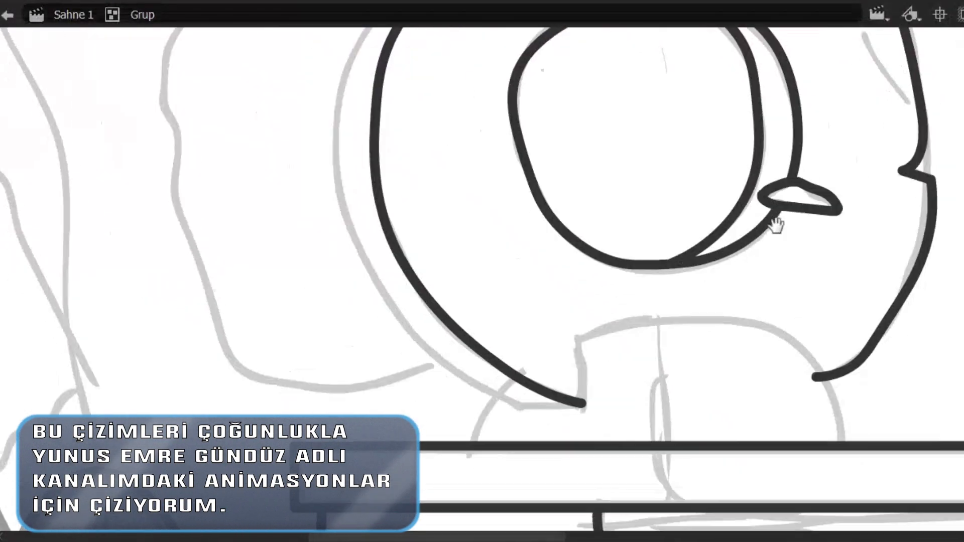
# Step: Ink the second outer curve of the wheel to show the thickness of its rim
pyautogui.scroll(-2, 465, 461)
pyautogui.moveTo(506, 477)
pyautogui.mouseDown()
pyautogui.moveTo(376, 384)
pyautogui.moveTo(323, 167)
pyautogui.moveTo(669, 86)
pyautogui.mouseUp()
pyautogui.scroll(2, 322, 167)
pyautogui.click(312, 189)
# Step: Ink the domed base holding the wheel on the slab, with its step beside the rim's lower end
pyautogui.scroll(-3, 313, 189)
pyautogui.scroll(-1, 523, 54)
pyautogui.moveTo(353, 350); pyautogui.dragTo(402, 276)
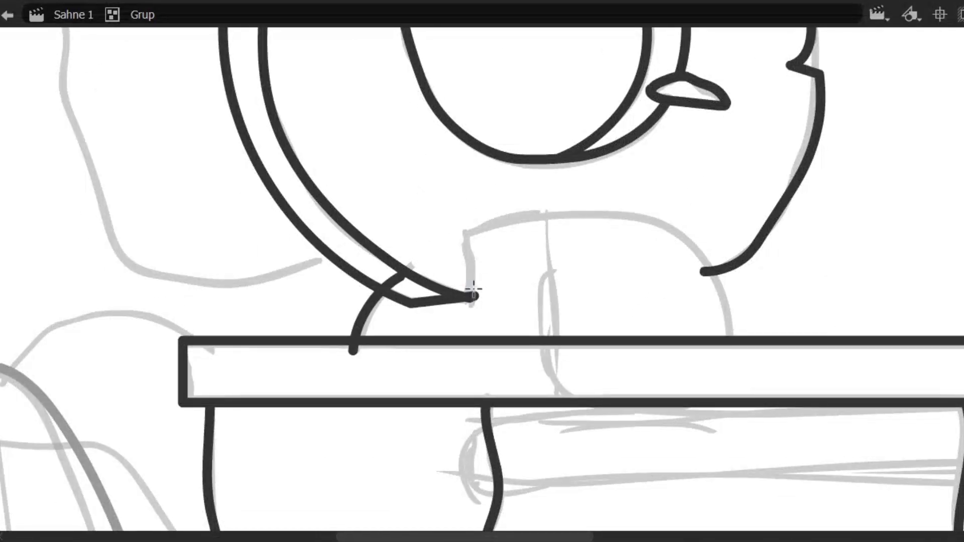
pyautogui.moveTo(469, 237)
pyautogui.mouseDown()
pyautogui.moveTo(656, 243)
pyautogui.moveTo(699, 221)
pyautogui.moveTo(725, 351)
pyautogui.mouseUp()
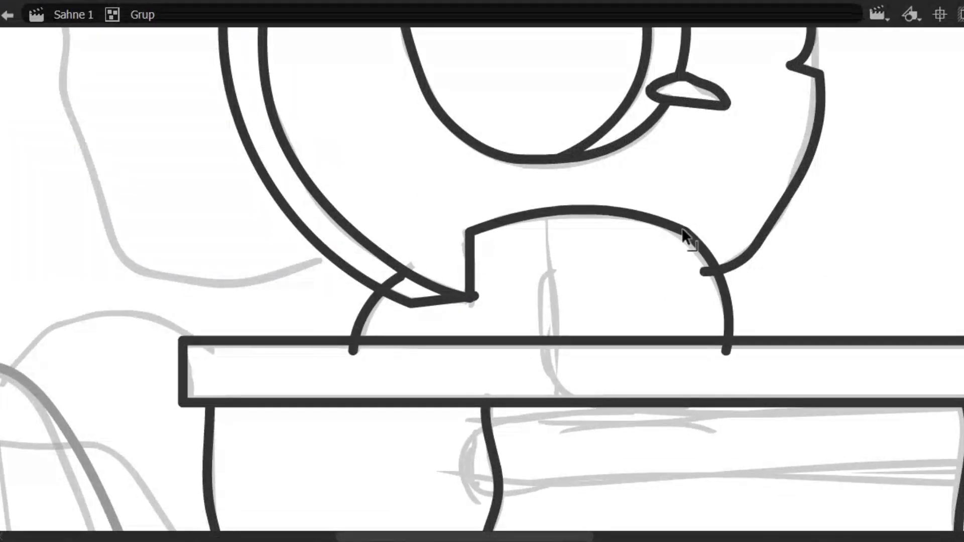
# Step: Draw a straight horizontal ground line beneath the stone table's legs
pyautogui.scroll(-6, 482, 133)
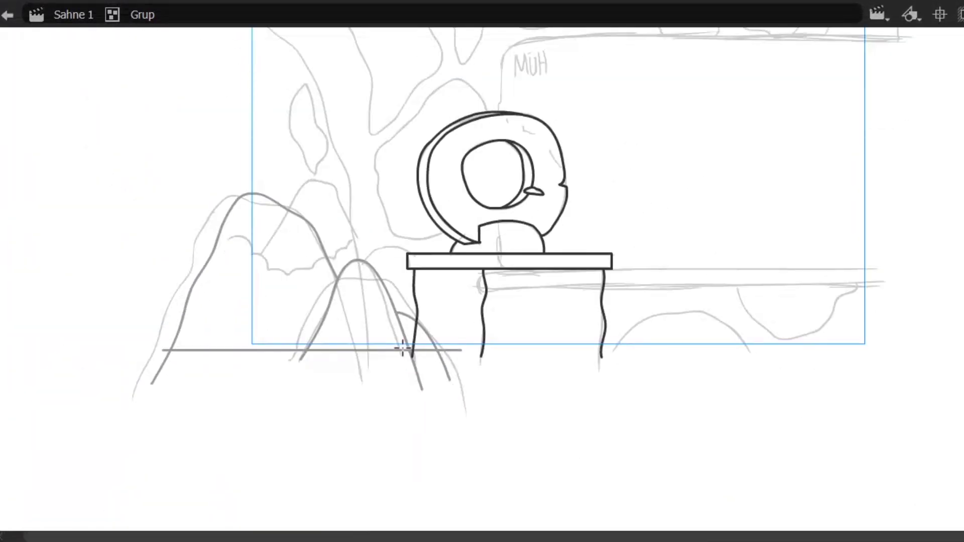
pyautogui.scroll(3, 431, 370)
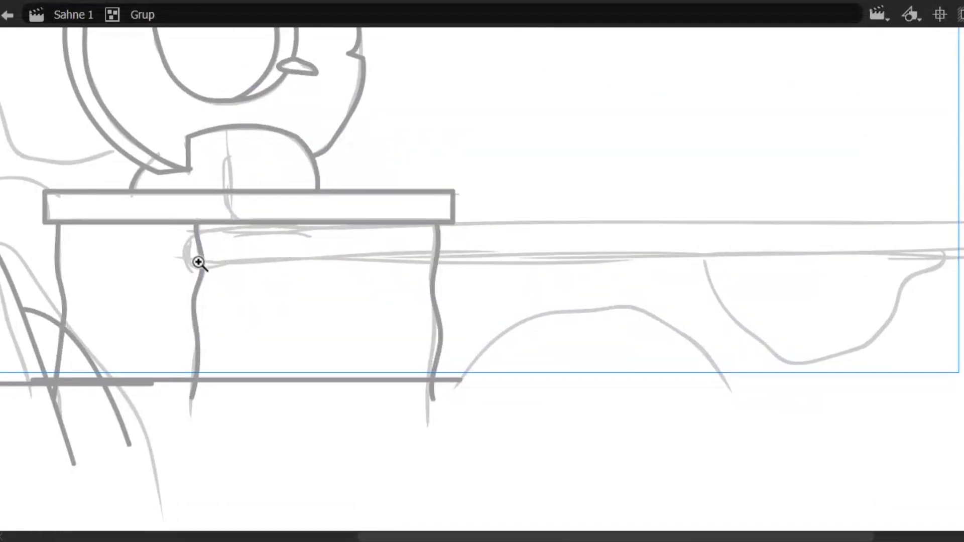
pyautogui.moveTo(438, 388); pyautogui.dragTo(820, 388)
# Step: Ink the long ledge with its rounded end and the outline of the large wall recess above it
pyautogui.moveTo(961, 223); pyautogui.dragTo(213, 222)
pyautogui.scroll(2, 449, 224)
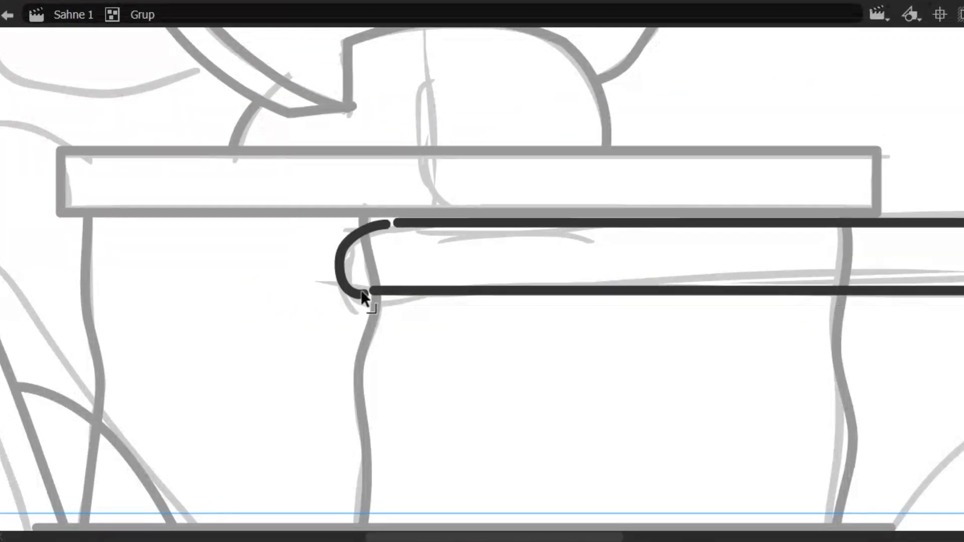
pyautogui.scroll(-5, 452, 383)
pyautogui.scroll(2, 517, 107)
pyautogui.moveTo(517, 107)
pyautogui.mouseDown()
pyautogui.moveTo(243, 77)
pyautogui.moveTo(903, 80)
pyautogui.mouseUp()
# Step: Ink the curved edge of the cave opening and the foreground rock at its foot
pyautogui.scroll(-3, 452, 150)
pyautogui.moveTo(209, 129)
pyautogui.mouseDown()
pyautogui.moveTo(237, 151)
pyautogui.moveTo(318, 409)
pyautogui.moveTo(517, 426)
pyautogui.mouseUp()
pyautogui.scroll(3, 318, 409)
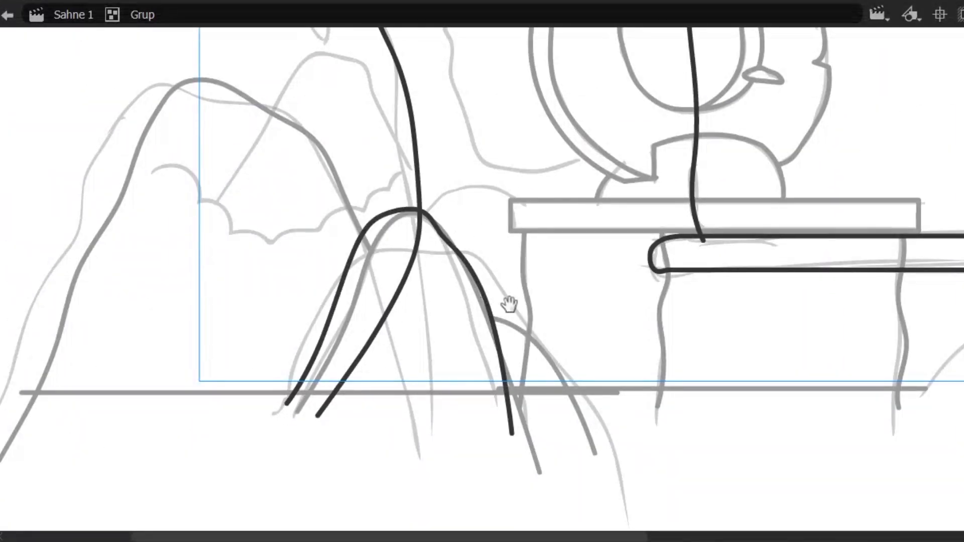
pyautogui.scroll(3, 420, 286)
pyautogui.scroll(-4, 467, 430)
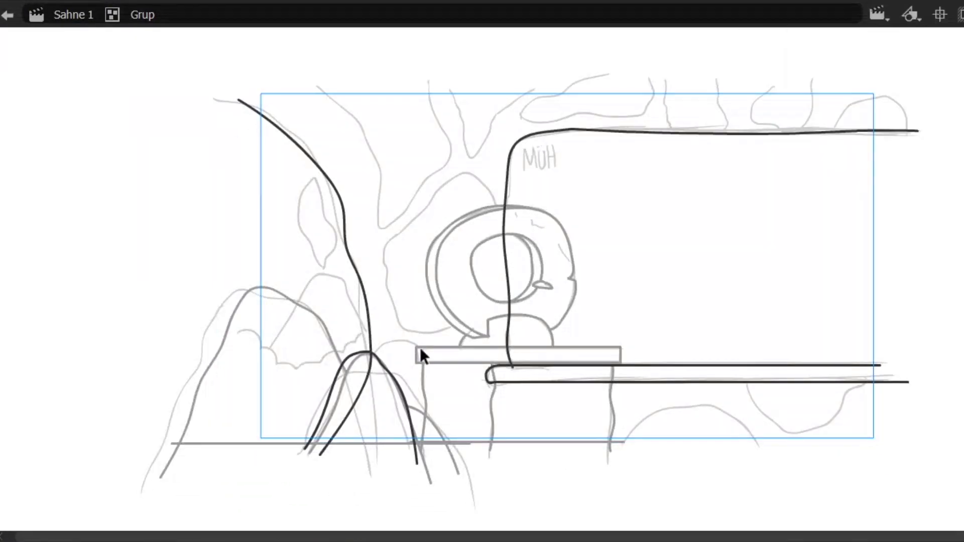
# Step: Ink the smoke plume, the volcano and the scalloped bush line inside the cave opening
pyautogui.scroll(3, 289, 241)
pyautogui.moveTo(452, 246); pyautogui.dragTo(464, 235)
pyautogui.scroll(-2, 352, 226)
pyautogui.moveTo(282, 282)
pyautogui.mouseDown()
pyautogui.moveTo(355, 161)
pyautogui.moveTo(417, 253)
pyautogui.mouseUp()
# Step: Frame the scene with a rectangle slightly larger than the stage and fill the cave wall with peach
pyautogui.scroll(-4, 317, 189)
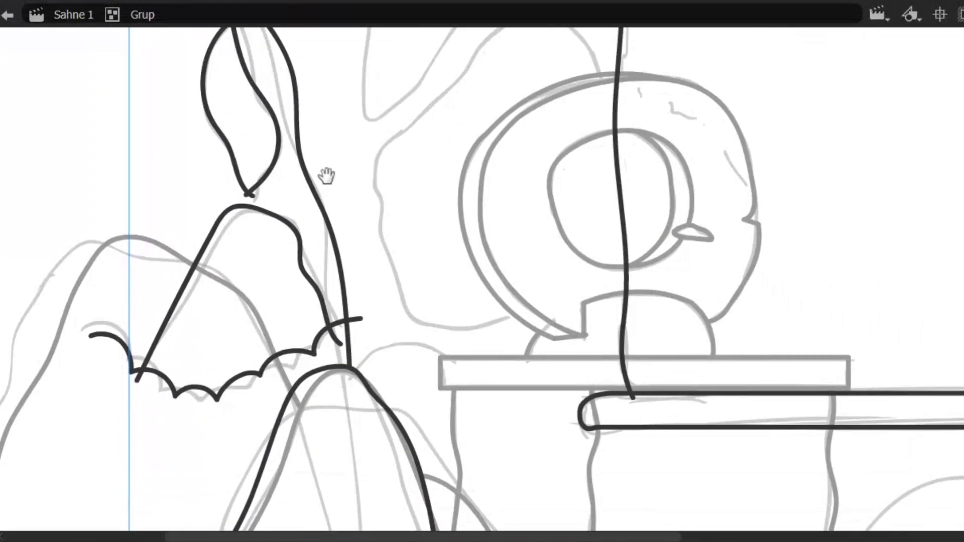
pyautogui.moveTo(218, 75); pyautogui.dragTo(852, 441)
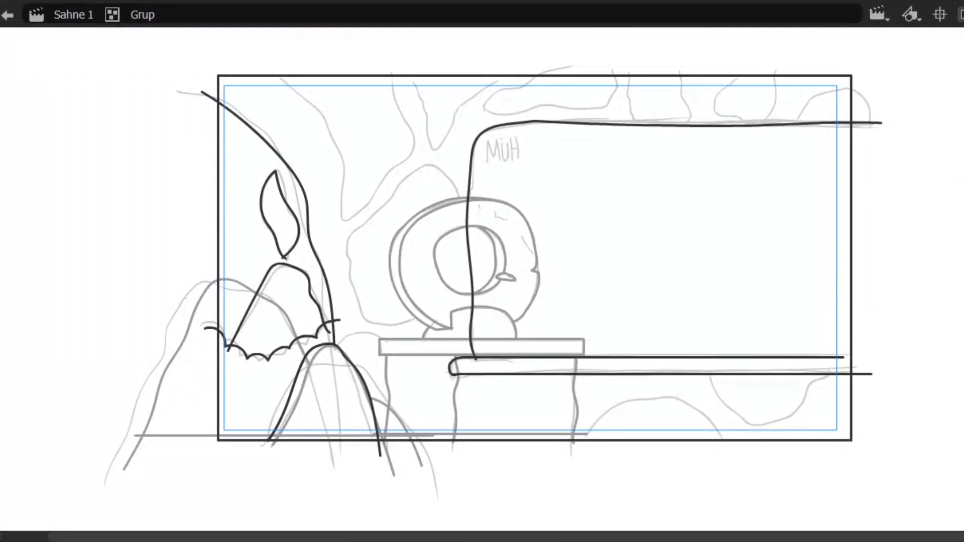
pyautogui.click(575, 389)
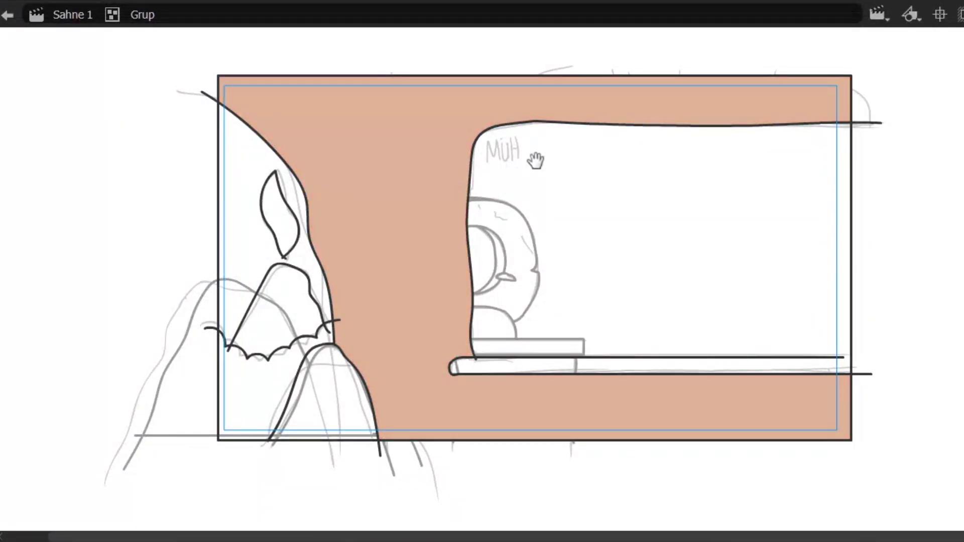
# Step: Fill the large wall recess with greyish beige and the ledge with pale pink
pyautogui.hscroll(2, 517, 176)
pyautogui.click(617, 255)
pyautogui.scroll(-2, 872, 262)
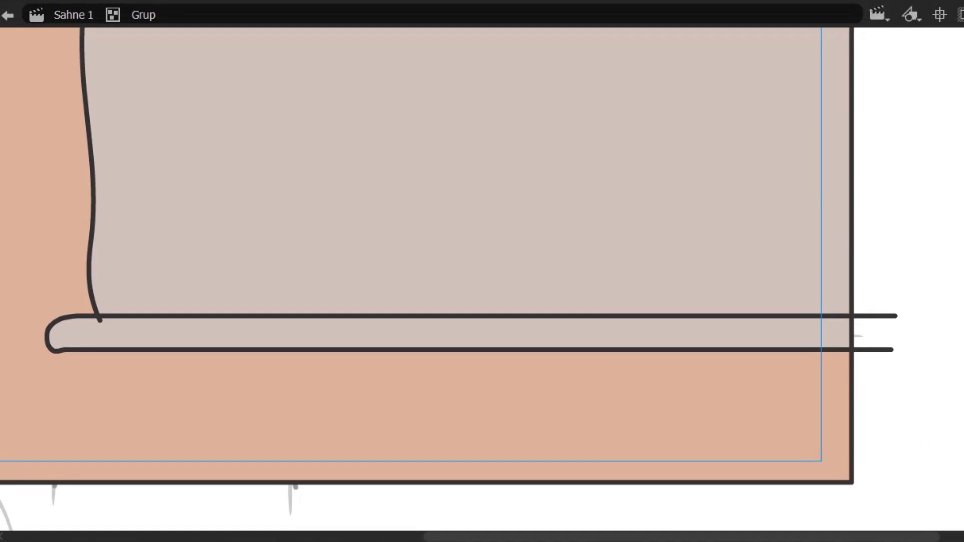
pyautogui.click(520, 186)
# Step: Colour the view through the opening: brown rock, teal bushes, coral volcano, pale grey smoke and blue sky
pyautogui.click(402, 296)
pyautogui.click(286, 326)
pyautogui.scroll(1, 633, 121)
pyautogui.click(324, 263)
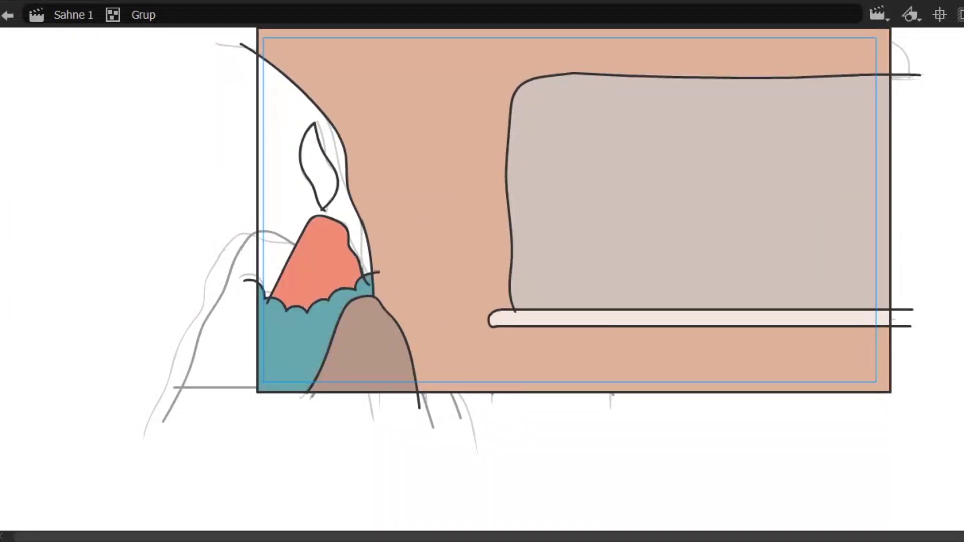
pyautogui.click(321, 166)
pyautogui.click(289, 110)
# Step: Draw a cloud edge across the sky behind the volcano and fill the area below it light blue
pyautogui.scroll(2, 296, 153)
pyautogui.moveTo(269, 295); pyautogui.dragTo(435, 263)
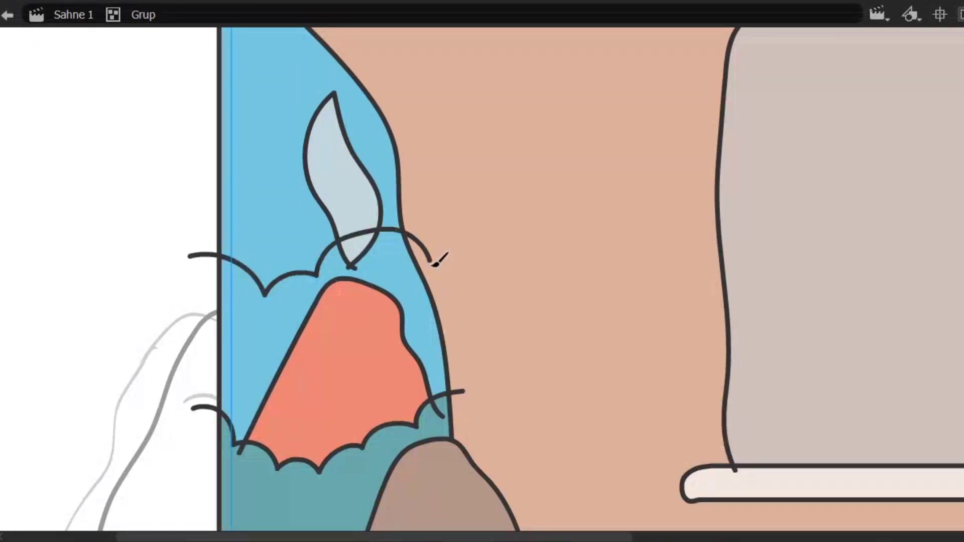
pyautogui.click(419, 322)
# Step: Draw irregular stone outlines across the lower part of the cave wall, below the ledge
pyautogui.scroll(-3, 501, 327)
pyautogui.hscroll(5, 501, 327)
pyautogui.scroll(-2, 447, 279)
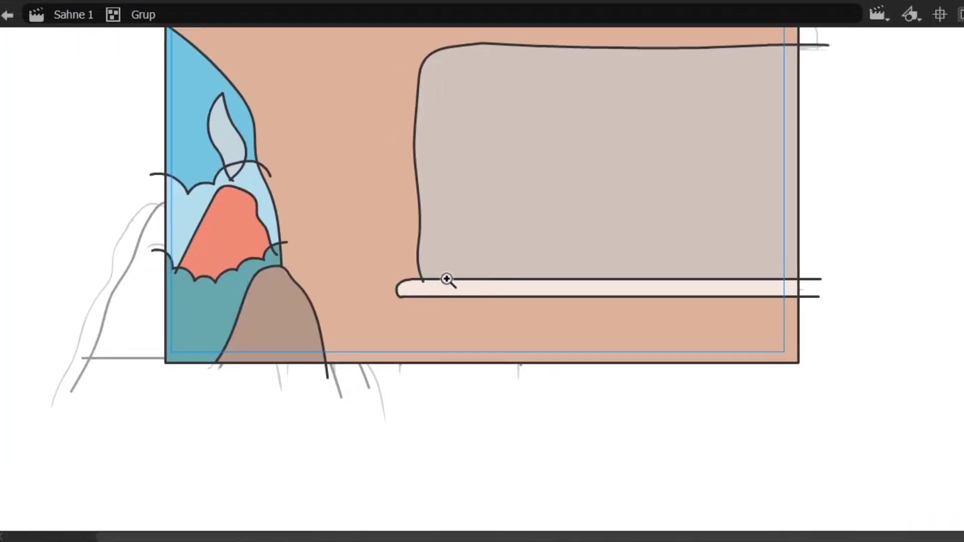
pyautogui.scroll(2, 461, 377)
pyautogui.moveTo(462, 389); pyautogui.dragTo(527, 324)
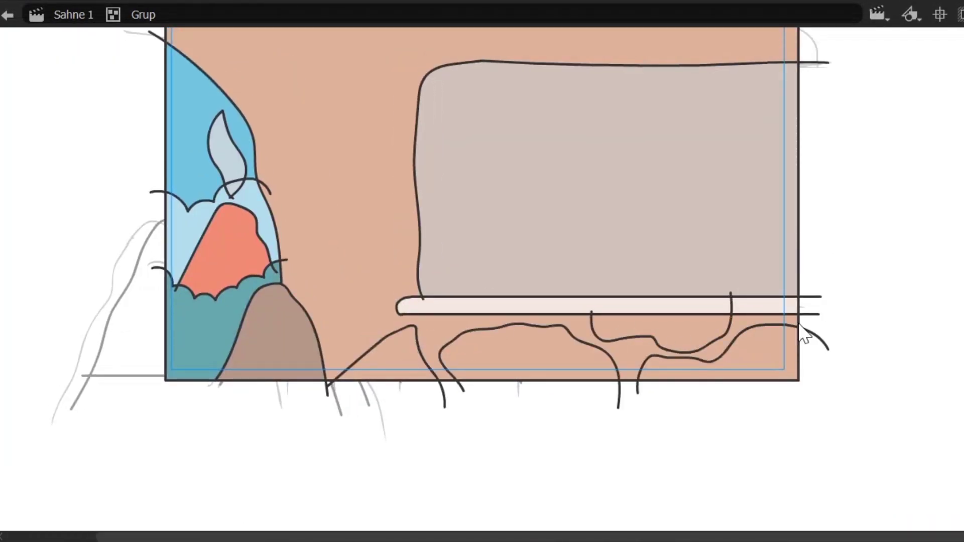
# Step: Draw rounded stone outlines on the wall between the opening and the recess, and along the scene's upper edge
pyautogui.scroll(5, 340, 436)
pyautogui.hscroll(-1, 341, 437)
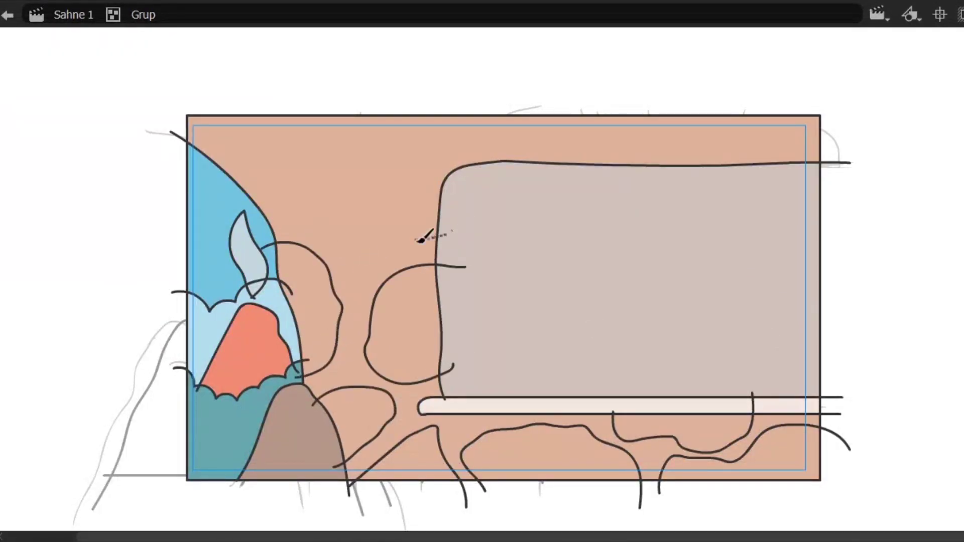
pyautogui.moveTo(422, 240); pyautogui.dragTo(454, 185)
pyautogui.scroll(2, 308, 262)
pyautogui.hscroll(-1, 307, 262)
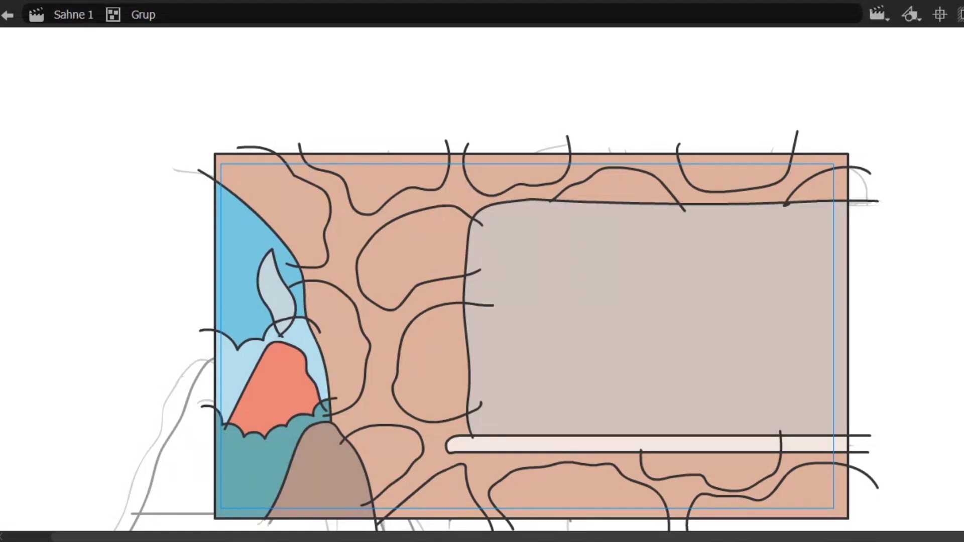
# Step: Fill the stone beside the recess's upper corner and three stones along the lower wall with brown
pyautogui.click(412, 256)
pyautogui.click(437, 492)
pyautogui.click(577, 487)
pyautogui.click(768, 482)
# Step: Fill the stone beside the recess's lower half and three stones of the upper wall with light cream pink
pyautogui.click(432, 362)
pyautogui.click(803, 185)
pyautogui.click(617, 186)
pyautogui.click(272, 210)
# Step: Fill the remaining wall stones with greyish beige and remove the black outlines from the scene
pyautogui.click(339, 346)
pyautogui.click(382, 180)
pyautogui.click(385, 458)
pyautogui.click(511, 178)
pyautogui.click(735, 174)
pyautogui.click(743, 472)
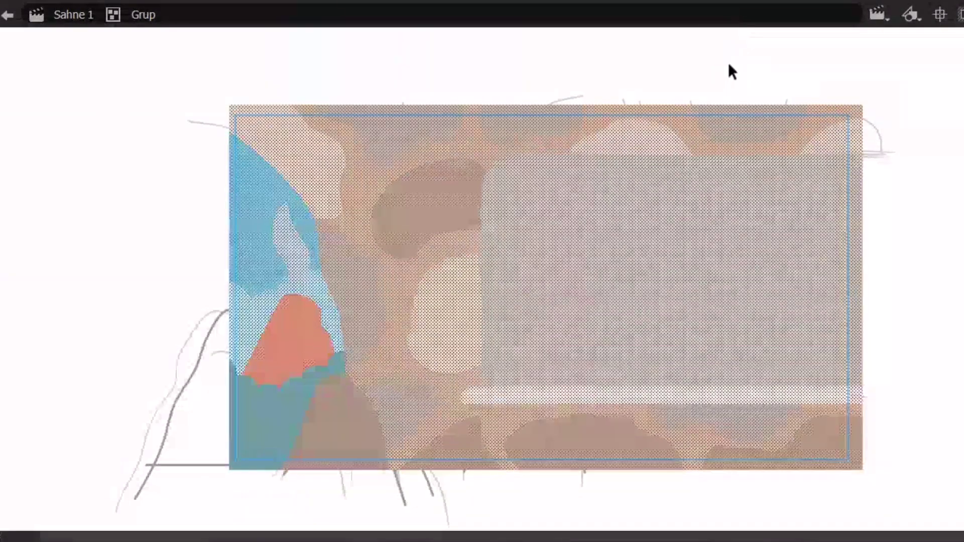
# Step: Draw three large stone outlines inside the recess: one rising from the ledge, one at the far side, one at the upper corner
pyautogui.moveTo(472, 387)
pyautogui.mouseDown()
pyautogui.moveTo(608, 258)
pyautogui.moveTo(672, 414)
pyautogui.mouseUp()
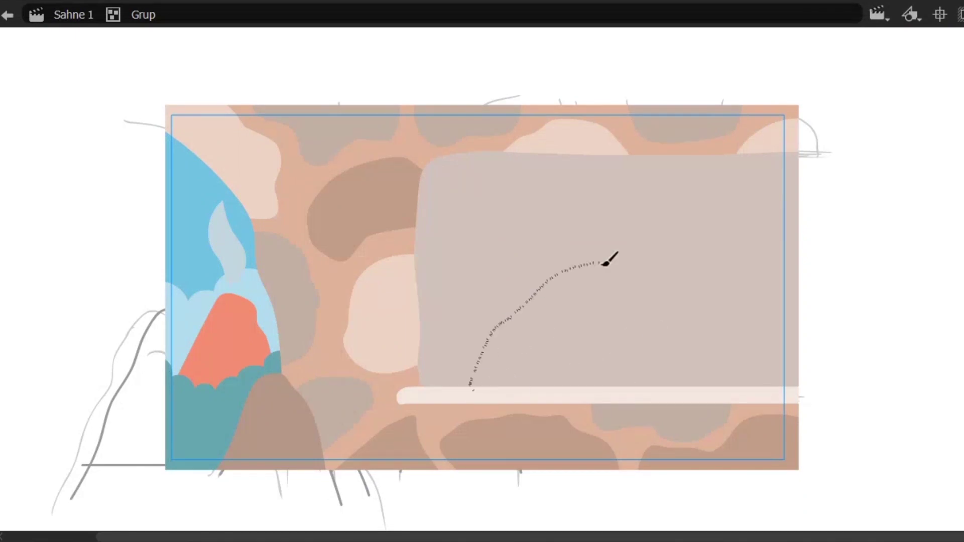
pyautogui.moveTo(811, 337)
pyautogui.mouseDown()
pyautogui.moveTo(781, 146)
pyautogui.moveTo(841, 136)
pyautogui.mouseUp()
pyautogui.moveTo(551, 141); pyautogui.dragTo(395, 249)
# Step: Fill the recess's corner stone dark, the central one light and the far one slightly darker, and remove their outlines
pyautogui.click(482, 201)
pyautogui.click(640, 321)
pyautogui.click(786, 225)
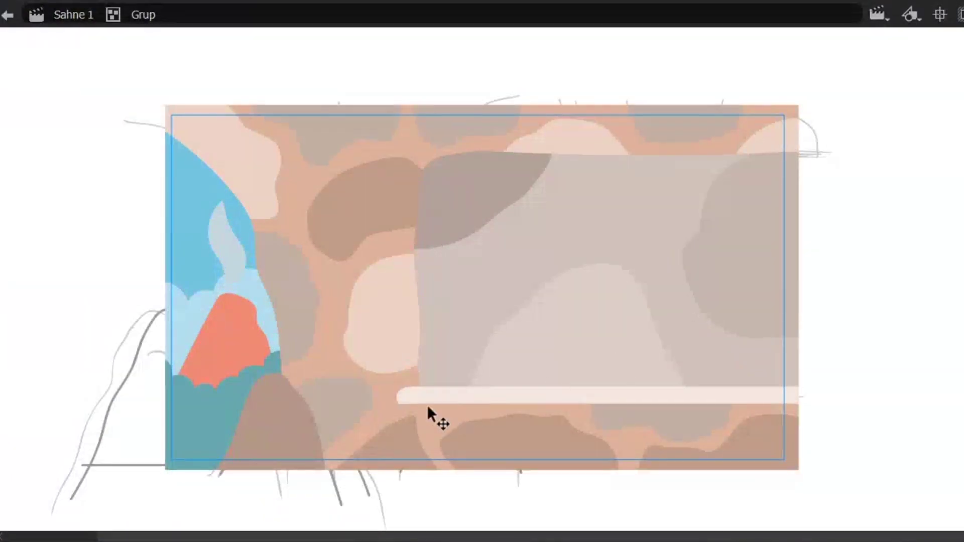
# Step: Add a darker shadow band with a slanted end beneath the ledge, without outlines, and save the file
pyautogui.moveTo(424, 399); pyautogui.dragTo(446, 428)
pyautogui.moveTo(429, 422); pyautogui.dragTo(861, 422)
pyautogui.scroll(3, 639, 396)
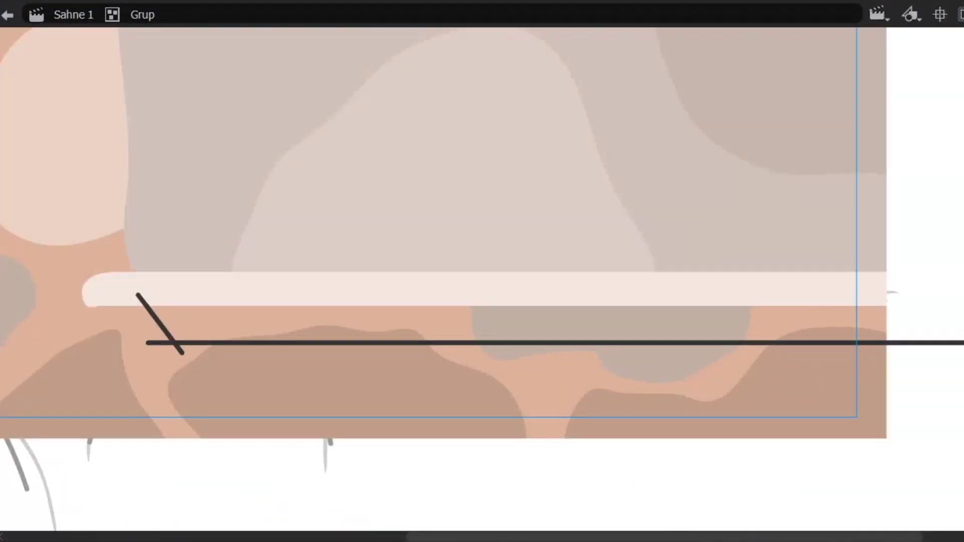
pyautogui.click(692, 329)
pyautogui.click(743, 321)
pyautogui.click(441, 332)
pyautogui.hscroll(-3, 441, 337)
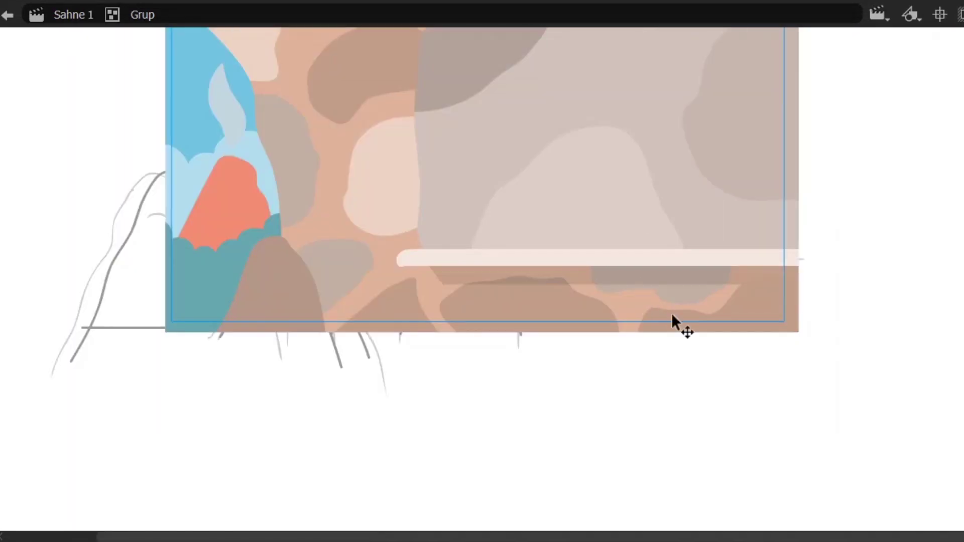
pyautogui.hotkey('ctrl', 's')
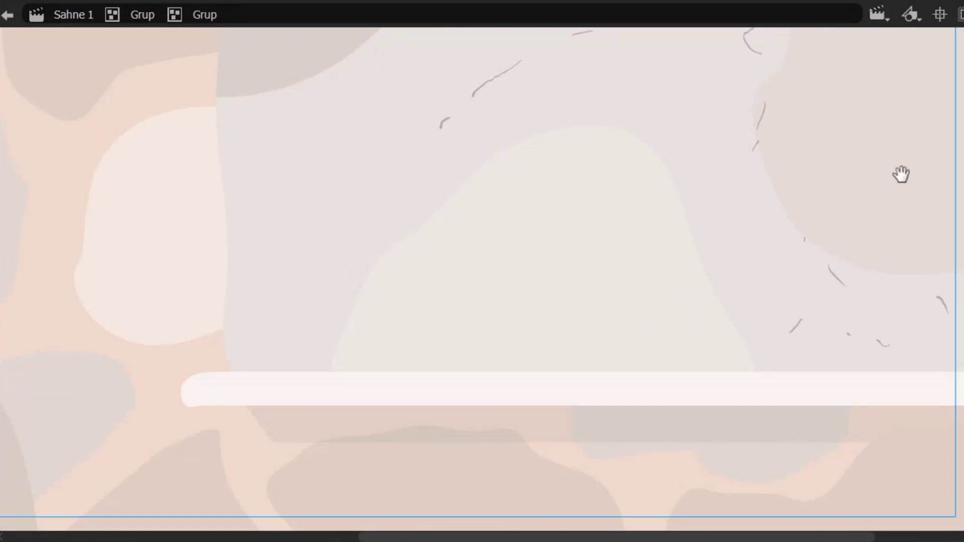
# Step: Draw small thin crack strokes across the cave wall, stones and ledge in a nested group, and return to the parent group
pyautogui.moveTo(425, 200); pyautogui.dragTo(413, 229)
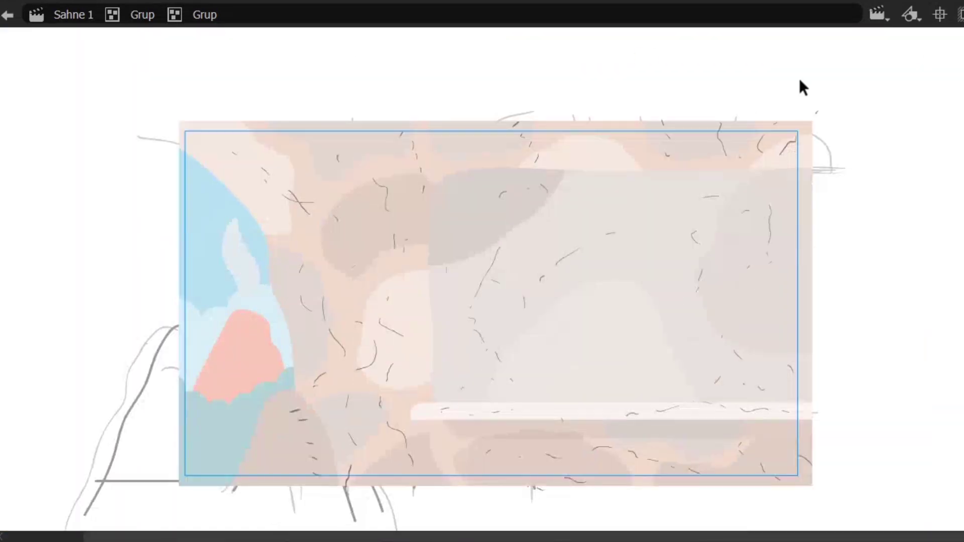
pyautogui.doubleClick(798, 66)
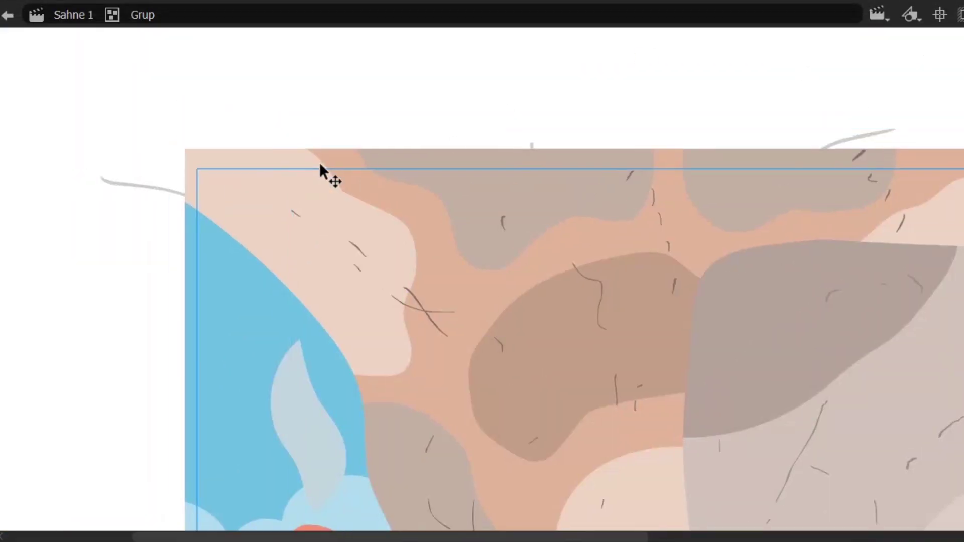
# Step: Draw a wavy shading boundary down the cave wall alongside the curved edge of the opening
pyautogui.moveTo(252, 144); pyautogui.dragTo(390, 387)
pyautogui.scroll(-5, 441, 125)
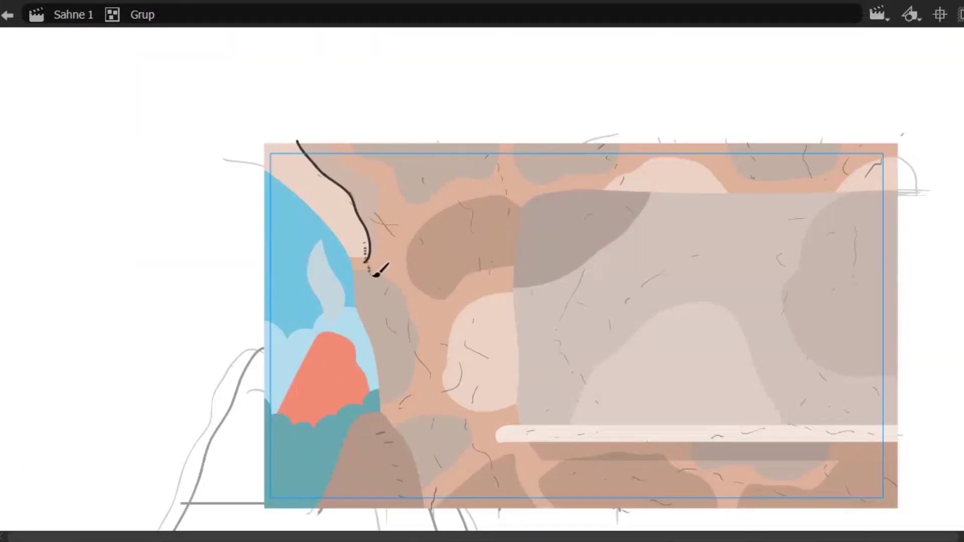
pyautogui.moveTo(374, 274); pyautogui.dragTo(409, 475)
pyautogui.scroll(3, 374, 288)
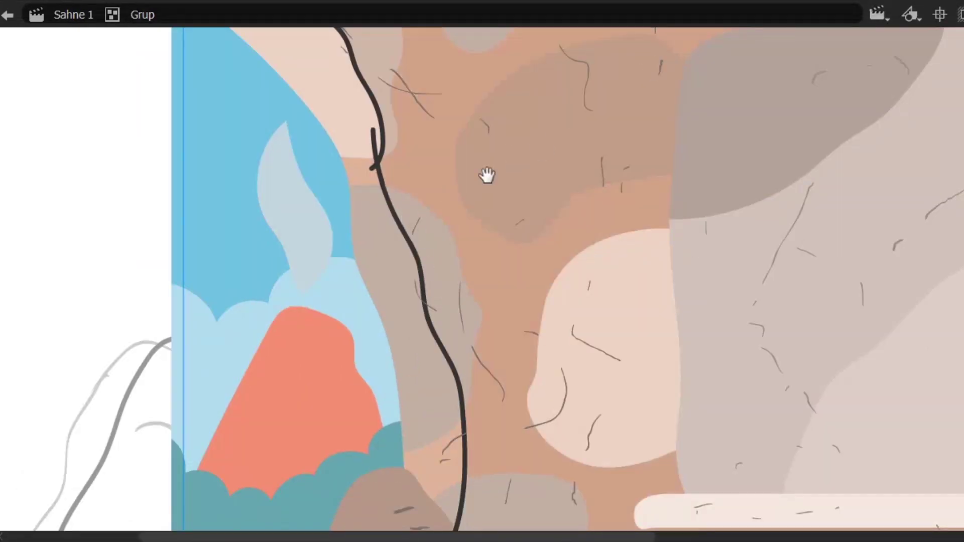
pyautogui.scroll(2, 486, 174)
pyautogui.scroll(-4, 452, 173)
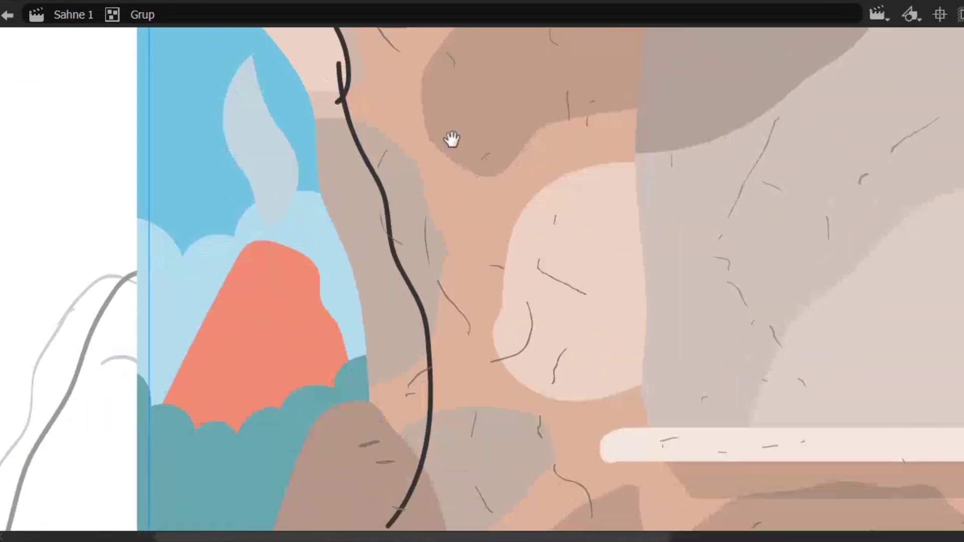
# Step: Draw two shading boundaries down the rock by the opening, fill its far side darker and the wall edge beside the opening lighter
pyautogui.moveTo(423, 318); pyautogui.dragTo(509, 155)
pyautogui.moveTo(386, 258); pyautogui.dragTo(406, 224)
pyautogui.moveTo(417, 226); pyautogui.dragTo(437, 465)
pyautogui.hotkey('ctrl', 'z')
pyautogui.moveTo(416, 228); pyautogui.dragTo(421, 452)
pyautogui.press('k')
pyautogui.click(497, 349)
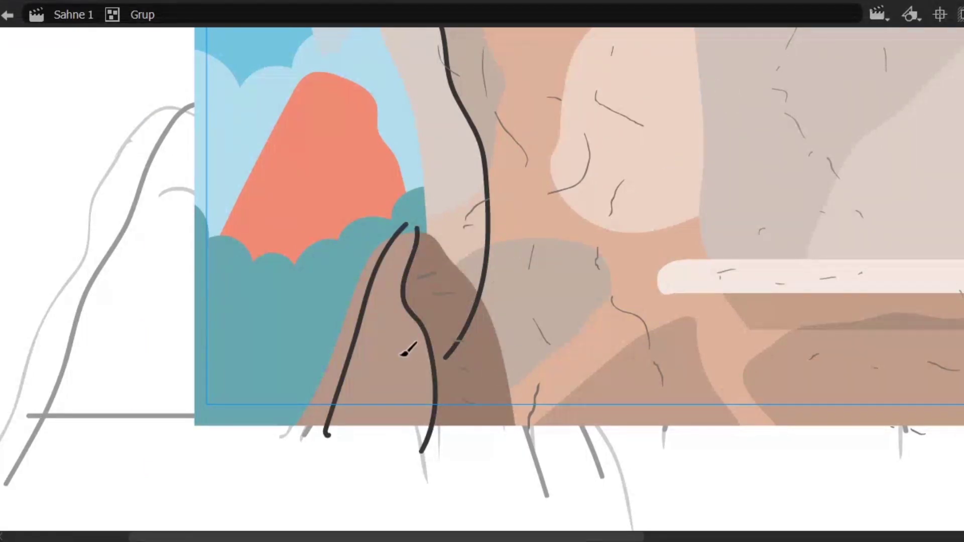
# Step: Draw a peaked shadow shape on the large stone beneath the ledge
pyautogui.scroll(-3, 627, 267)
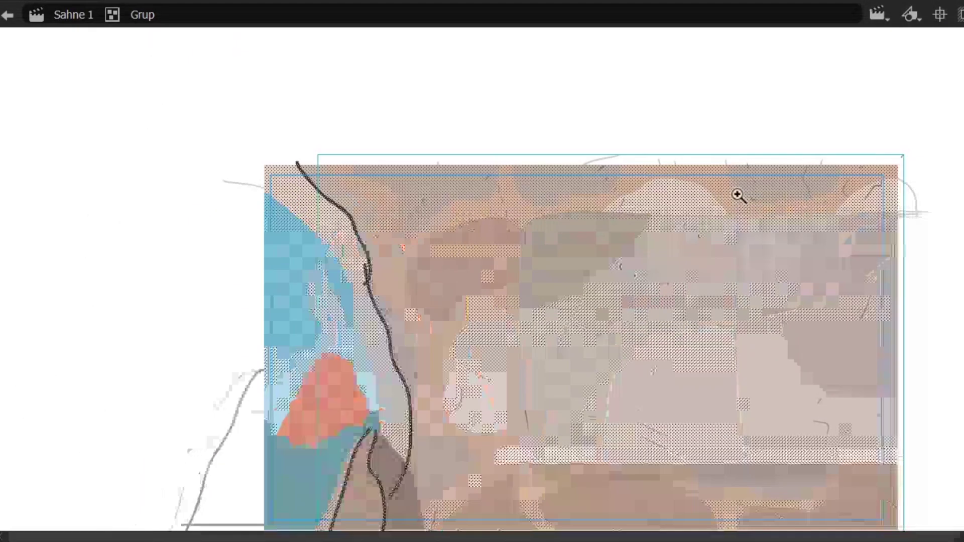
pyautogui.scroll(-2, 751, 121)
pyautogui.press('b')
pyautogui.scroll(5, 494, 315)
pyautogui.scroll(2, 494, 315)
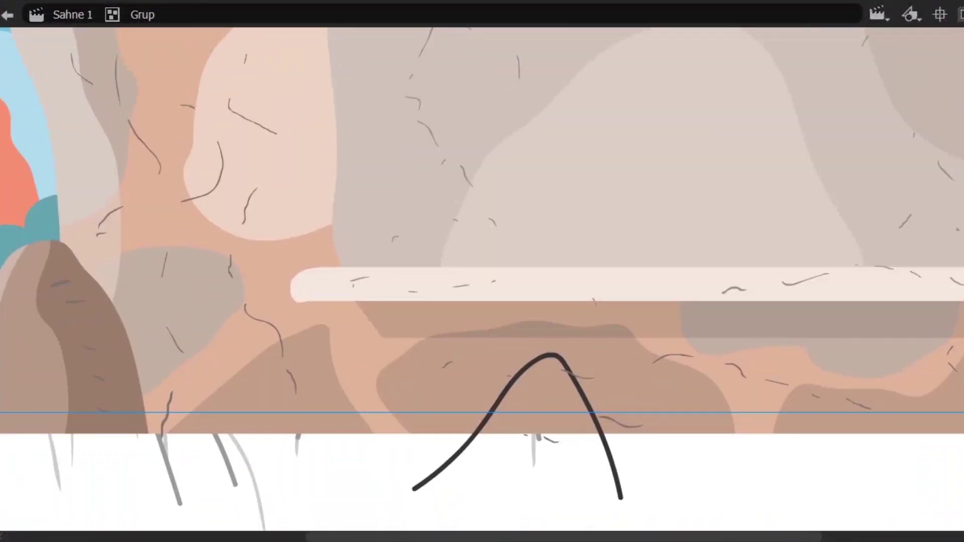
# Step: Draw a scalloped shadow boundary across the bushes, fill the area below it darker teal, and remove its outline
pyautogui.scroll(-3, 654, 329)
pyautogui.scroll(1, 616, 194)
pyautogui.scroll(3, 323, 390)
pyautogui.moveTo(317, 402); pyautogui.dragTo(457, 334)
pyautogui.press('k')
pyautogui.click(378, 413)
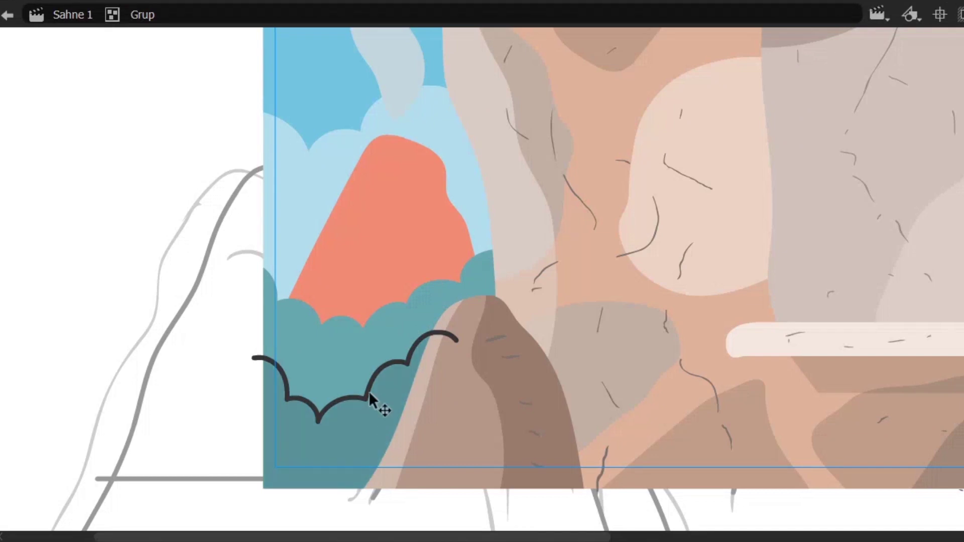
pyautogui.press('v')
pyautogui.doubleClick(399, 331)
pyautogui.press('Delete')
# Step: Shade the volcano with a wavy darker red far side and a lighter strip along its near slope, remove the outlines, and save the file
pyautogui.click(457, 221)
pyautogui.moveTo(478, 469); pyautogui.dragTo(208, 510)
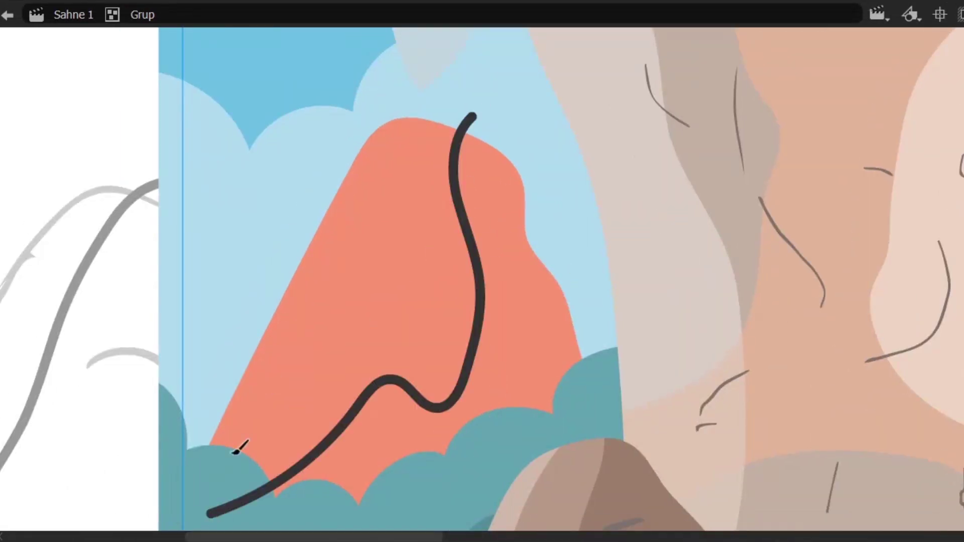
pyautogui.moveTo(221, 458); pyautogui.dragTo(426, 106)
pyautogui.click(489, 149)
pyautogui.press('v')
pyautogui.doubleClick(454, 163)
pyautogui.press('Delete')
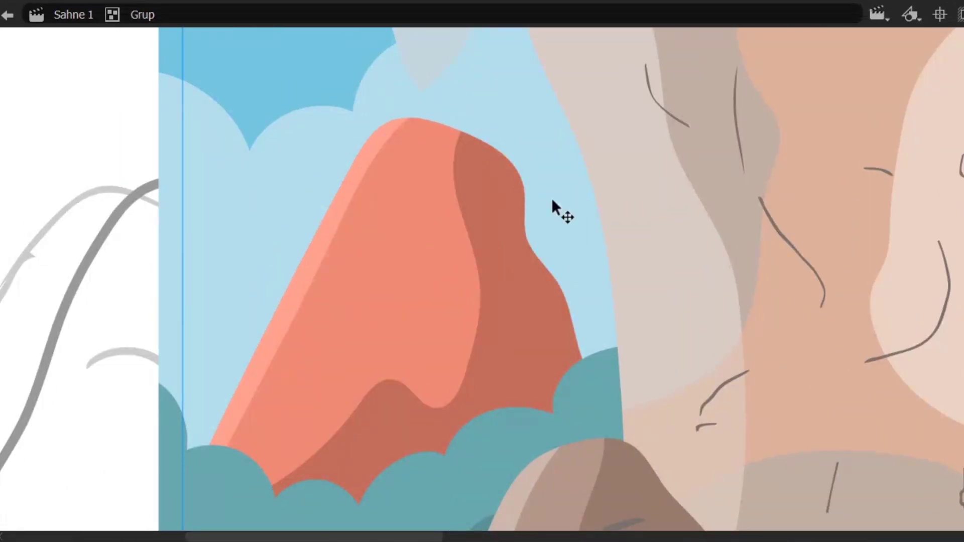
pyautogui.scroll(-4, 578, 301)
pyautogui.hotkey('ctrl', 's')
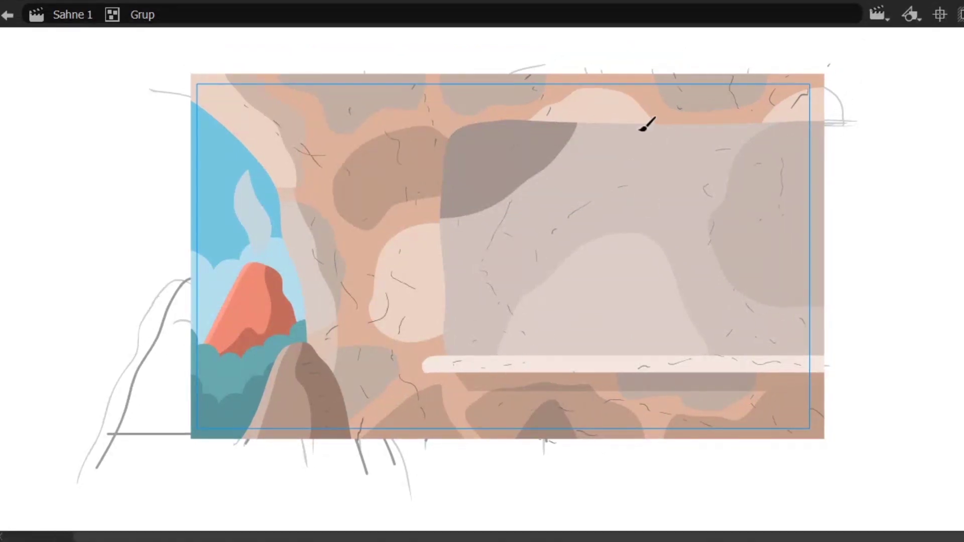
# Step: In a nested group, draw a large triangle of straight lines from the top of the cave opening down to the scene's bottom edge
pyautogui.hscroll(-2, 643, 128)
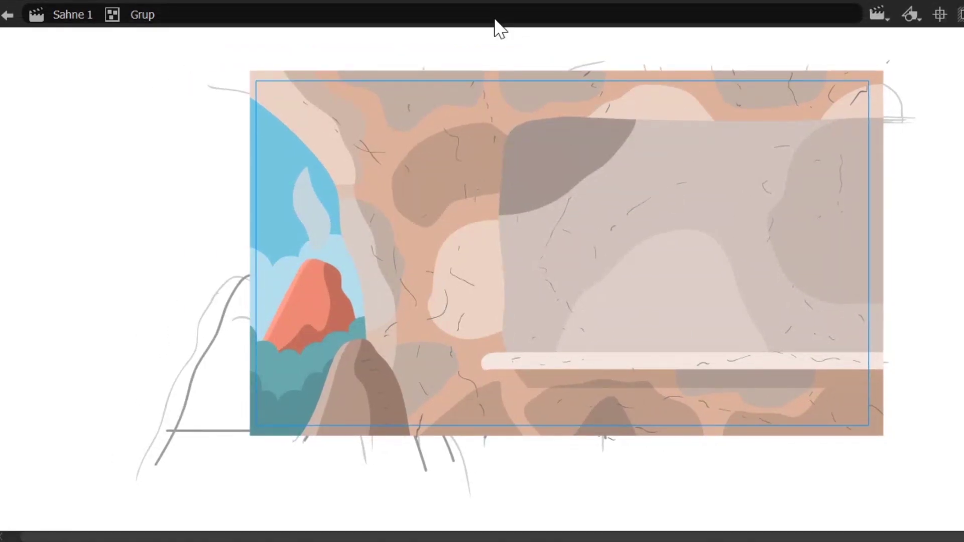
pyautogui.scroll(3, 424, 166)
pyautogui.doubleClick(273, 97)
pyautogui.moveTo(273, 97)
pyautogui.mouseDown()
pyautogui.moveTo(856, 420)
pyautogui.moveTo(747, 439)
pyautogui.moveTo(136, 426)
pyautogui.mouseUp()
pyautogui.press('n')
pyautogui.moveTo(222, 89); pyautogui.dragTo(222, 476)
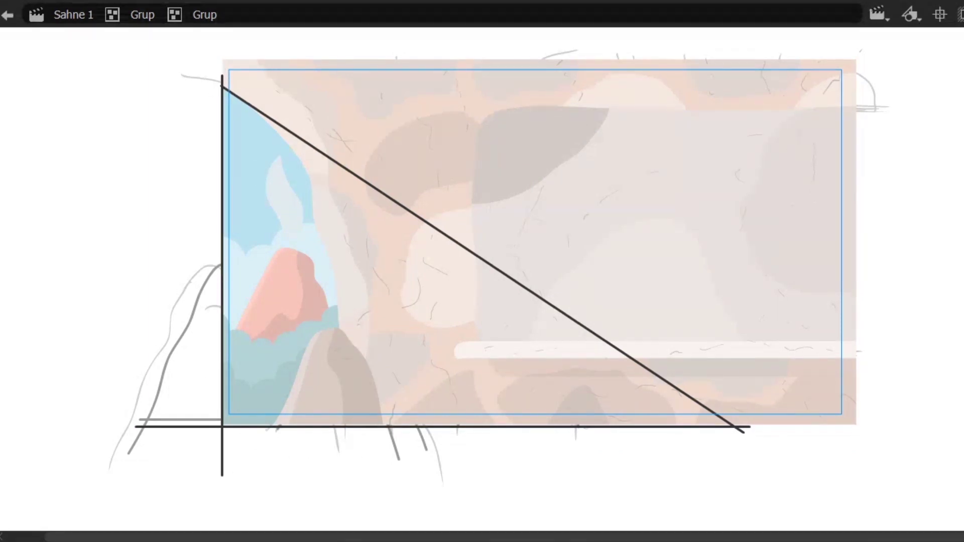
# Step: Fill the triangle with a translucent white gradient as a light beam, remove its outlines, return to the parent group, and save the file
pyautogui.press('Delete')
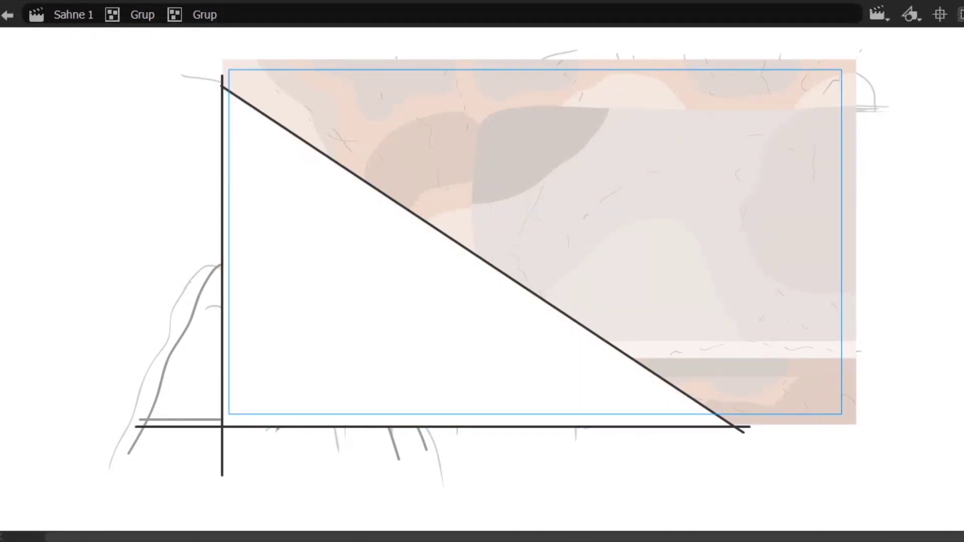
pyautogui.hotkey('ctrl', 'z')
pyautogui.moveTo(672, 257); pyautogui.dragTo(548, 257)
pyautogui.moveTo(550, 89); pyautogui.dragTo(366, 345)
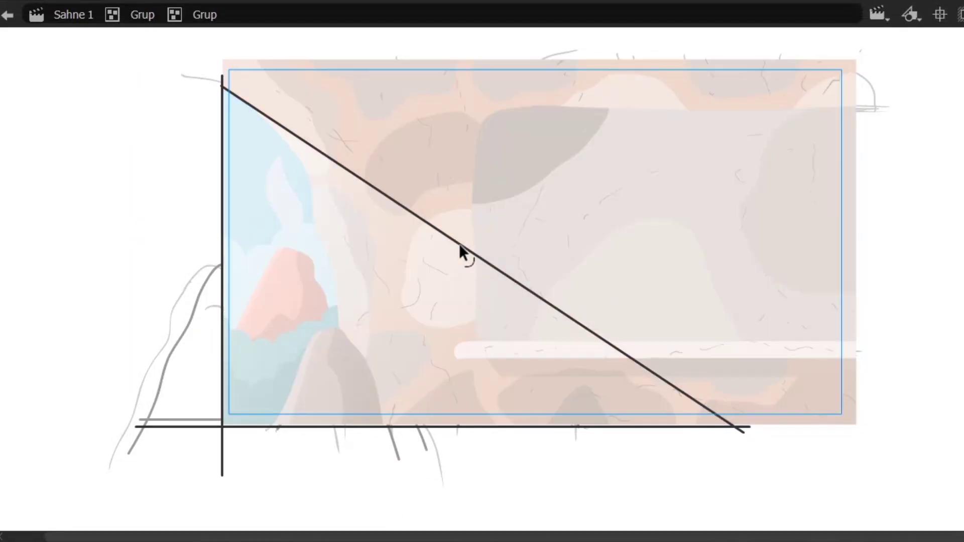
pyautogui.doubleClick(944, 119)
pyautogui.hotkey('ctrl', 's')
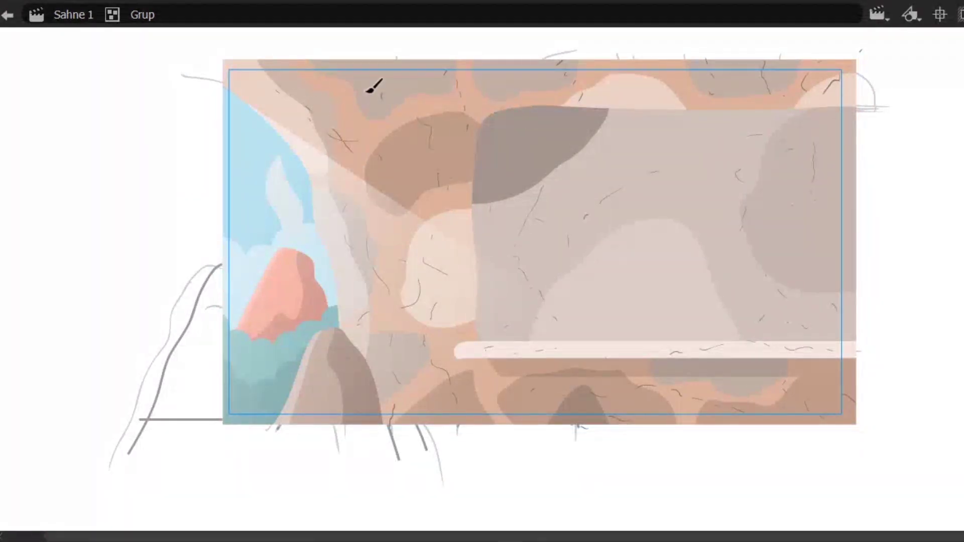
# Step: In a nested group, draw wavy shadow shapes along the ceiling and floor, fill them with a fading dark gradient, and remove their outlines
pyautogui.doubleClick(368, 90)
pyautogui.moveTo(790, 81); pyautogui.dragTo(916, 114)
pyautogui.moveTo(503, 446)
pyautogui.mouseDown()
pyautogui.moveTo(645, 400)
pyautogui.moveTo(876, 360)
pyautogui.moveTo(898, 436)
pyautogui.mouseUp()
pyautogui.moveTo(866, 53); pyautogui.dragTo(866, 442)
pyautogui.moveTo(490, 53); pyautogui.dragTo(581, 135)
pyautogui.moveTo(476, 395)
pyautogui.mouseDown()
pyautogui.moveTo(219, 391)
pyautogui.moveTo(738, 394)
pyautogui.moveTo(800, 370)
pyautogui.mouseUp()
pyautogui.click(860, 346)
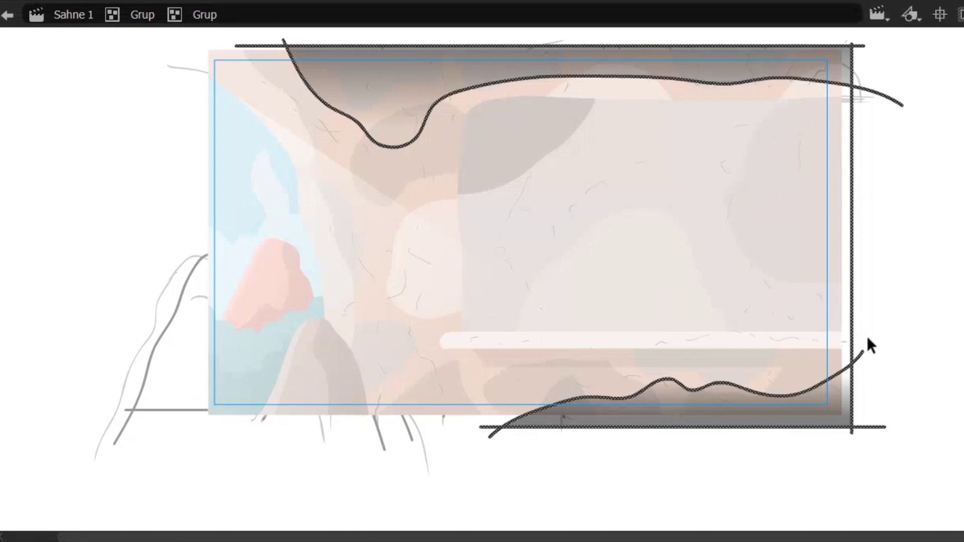
pyautogui.press('Delete')
pyautogui.doubleClick(903, 312)
# Step: Clip the artwork to the stage, rework the ceiling shadow's gradient fill, and save the file
pyautogui.click(940, 16)
pyautogui.doubleClick(779, 97)
pyautogui.click(773, 108)
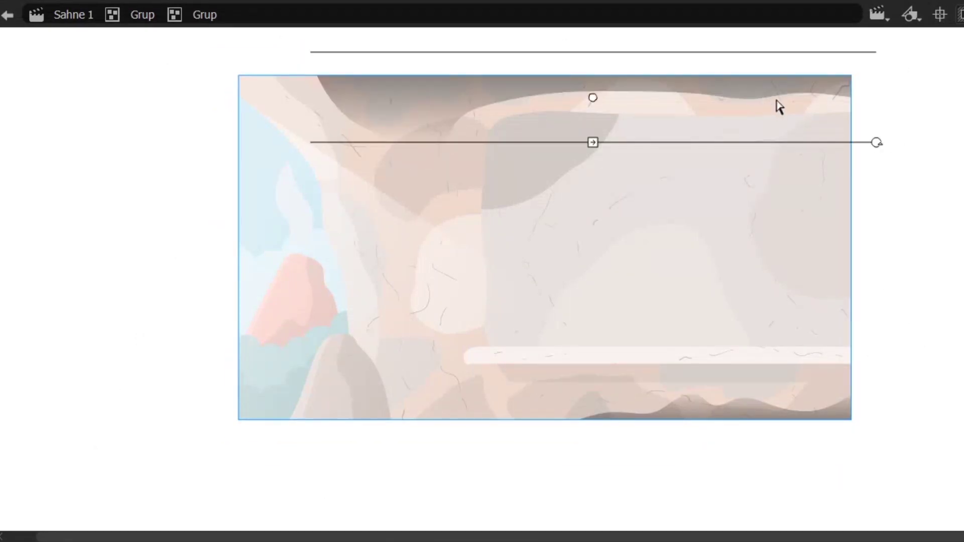
pyautogui.hotkey('ctrl', 'z')
pyautogui.hotkey('ctrl', 'z')
pyautogui.hotkey('ctrl', 'z')
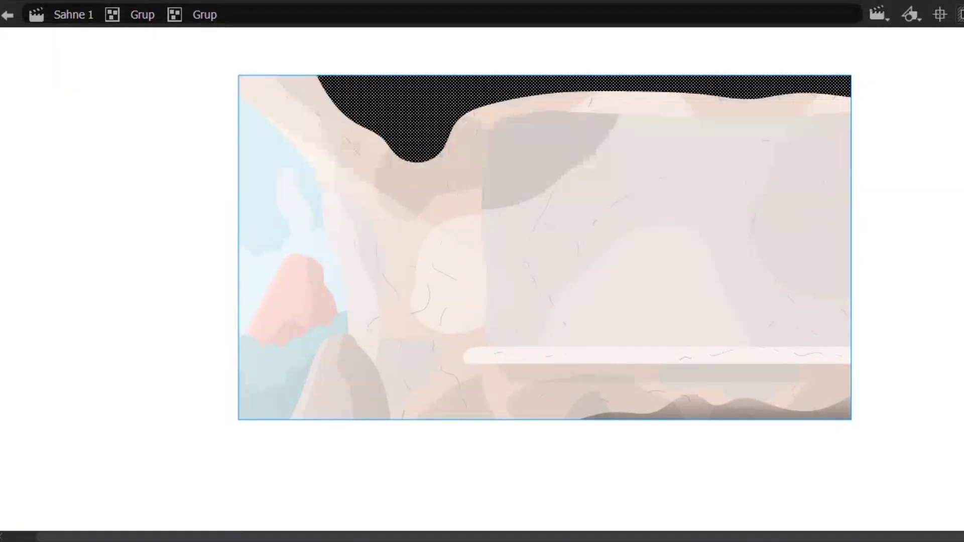
pyautogui.hotkey('ctrl', 'z')
pyautogui.hotkey('ctrl', 'z')
pyautogui.hotkey('ctrl', 's')
pyautogui.click(683, 168)
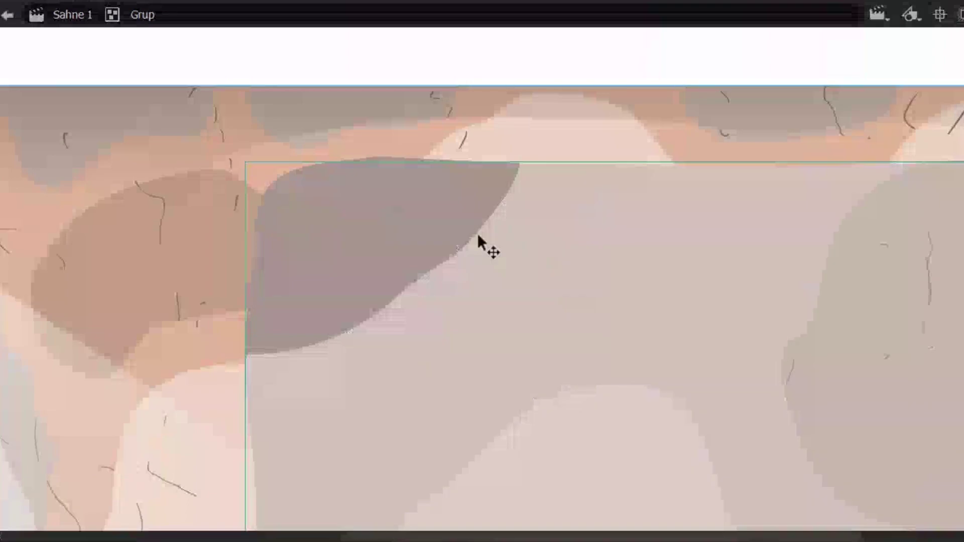
# Step: In a nested group, handwrite "BÖL: MÜH" in white strokes on the dark corner stone of the recess
pyautogui.doubleClick(491, 248)
pyautogui.moveTo(318, 268); pyautogui.dragTo(321, 265)
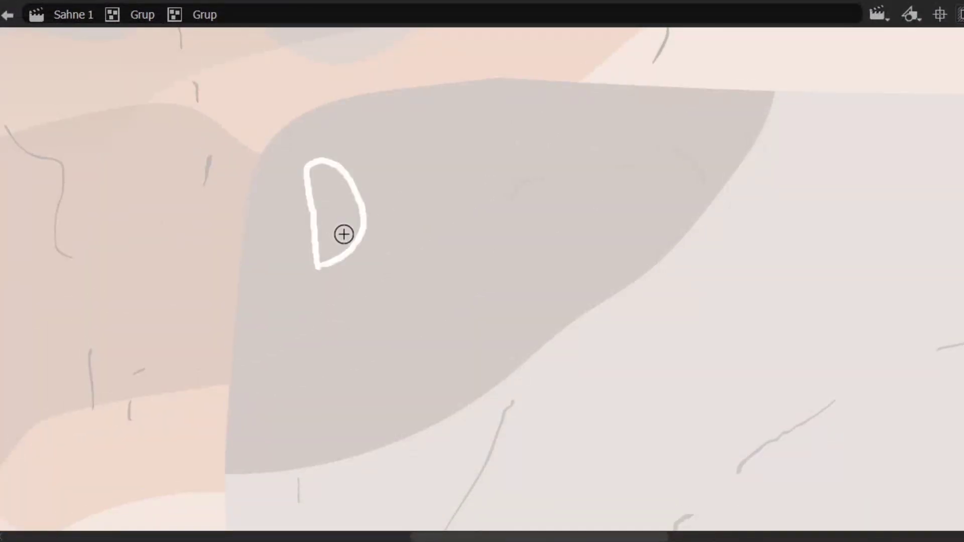
pyautogui.hotkey('ctrl', 'z')
pyautogui.hotkey('ctrl', 'z')
pyautogui.hscroll(-3, 503, 187)
pyautogui.moveTo(445, 162); pyautogui.dragTo(447, 253)
pyautogui.moveTo(517, 241); pyautogui.dragTo(503, 183)
pyautogui.moveTo(627, 198); pyautogui.dragTo(642, 197)
pyautogui.moveTo(675, 236); pyautogui.dragTo(723, 235)
pyautogui.moveTo(748, 160); pyautogui.dragTo(793, 158)
# Step: Handwrite "DERS: TEKERLEK" in white beneath the first line of text and return to the main scene
pyautogui.scroll(-5, 653, 151)
pyautogui.hscroll(2, 653, 151)
pyautogui.moveTo(334, 98); pyautogui.dragTo(335, 170)
pyautogui.moveTo(377, 107); pyautogui.dragTo(410, 163)
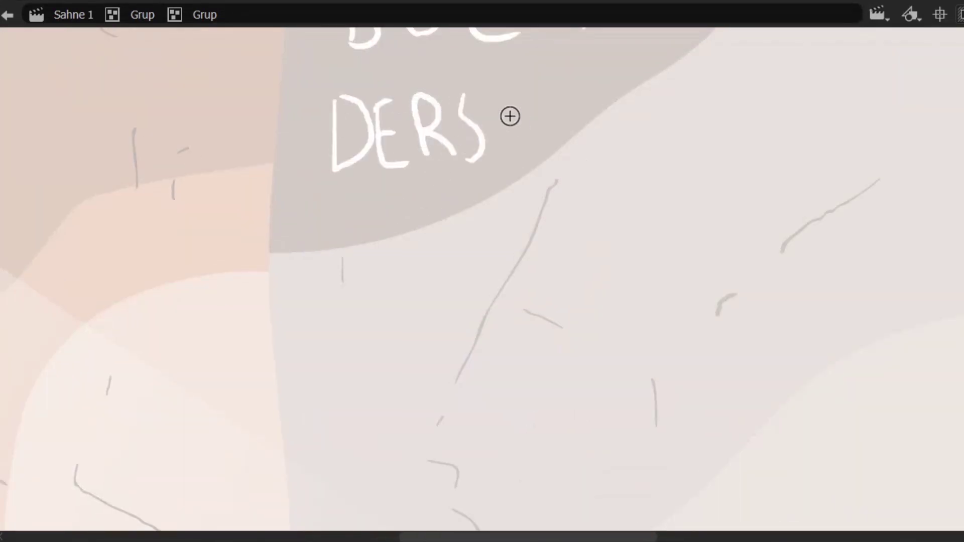
pyautogui.moveTo(715, 80); pyautogui.dragTo(722, 133)
pyautogui.moveTo(758, 136)
pyautogui.mouseDown()
pyautogui.moveTo(795, 77)
pyautogui.moveTo(803, 123)
pyautogui.mouseUp()
pyautogui.hscroll(3, 762, 62)
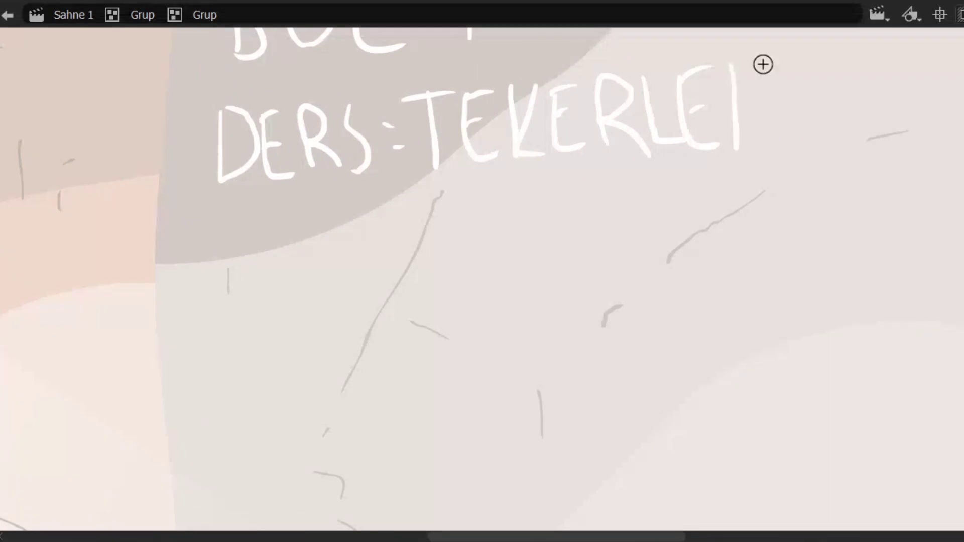
pyautogui.moveTo(743, 75); pyautogui.dragTo(763, 62)
pyautogui.scroll(-5, 819, 98)
pyautogui.doubleClick(820, 98)
pyautogui.doubleClick(690, 70)
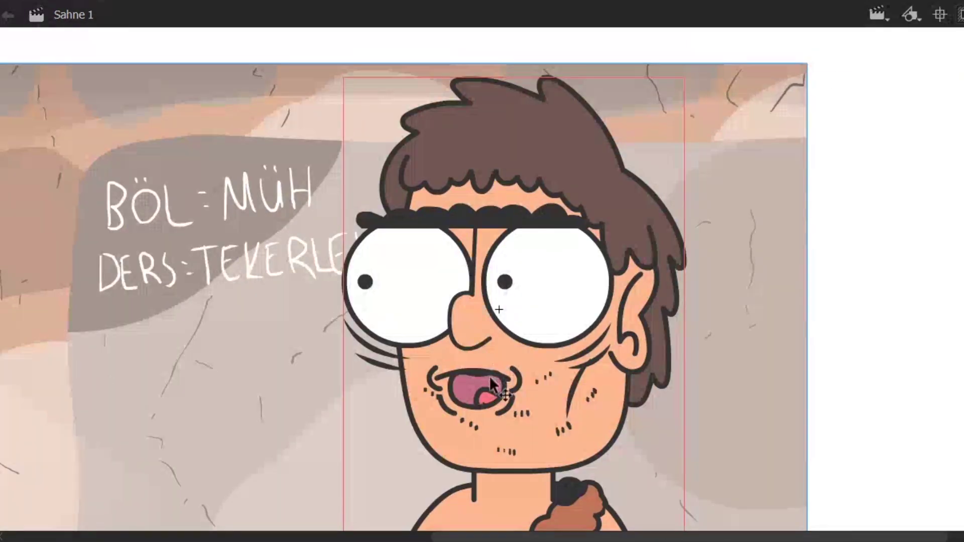
# Step: Open the caveman character and give his face a small smile, shifted pupils, a raised brow and curved lower eyelids
pyautogui.doubleClick(479, 380)
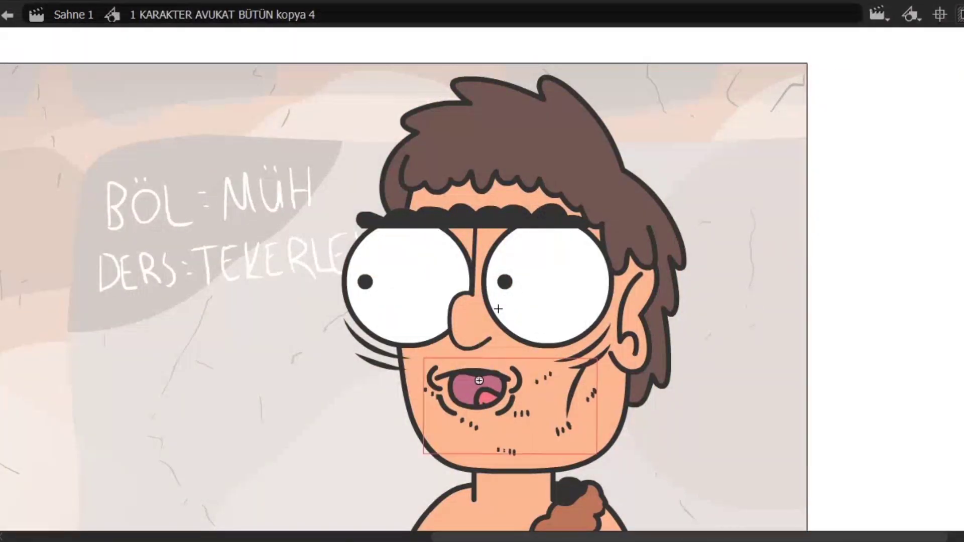
pyautogui.press('p')
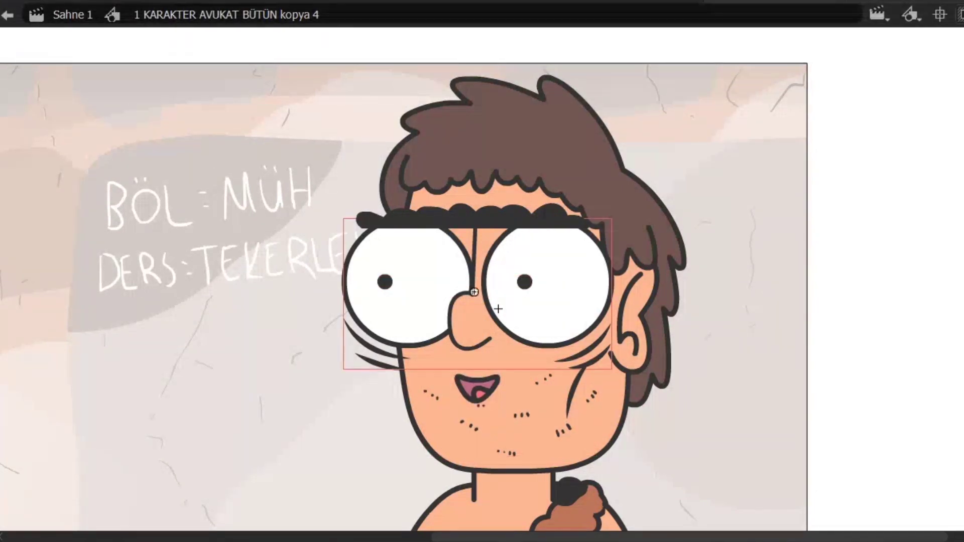
pyautogui.hscroll(-2, 583, 273)
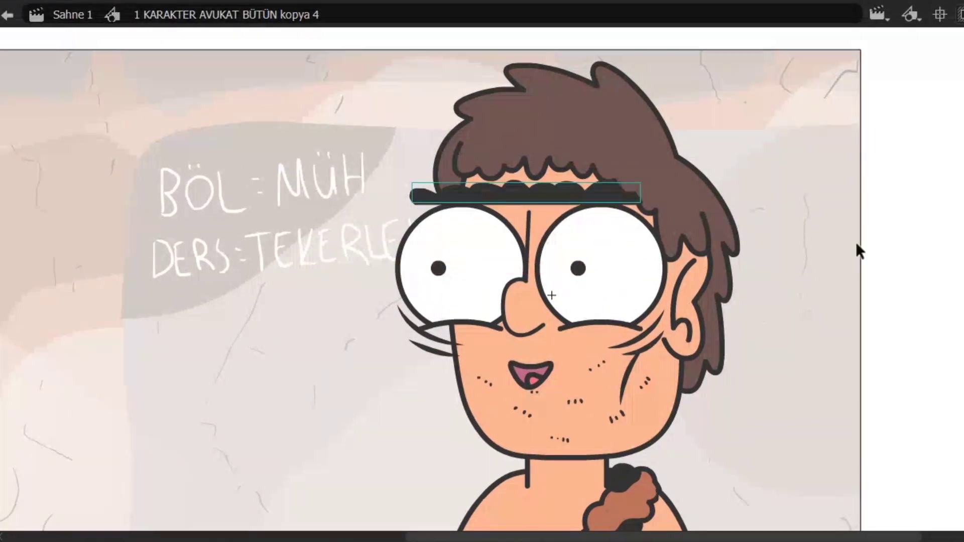
# Step: Pose the character's near arm outstretched with an open hand, move his pupils towards the wall writing, and return to the main scene
pyautogui.scroll(-5, 858, 257)
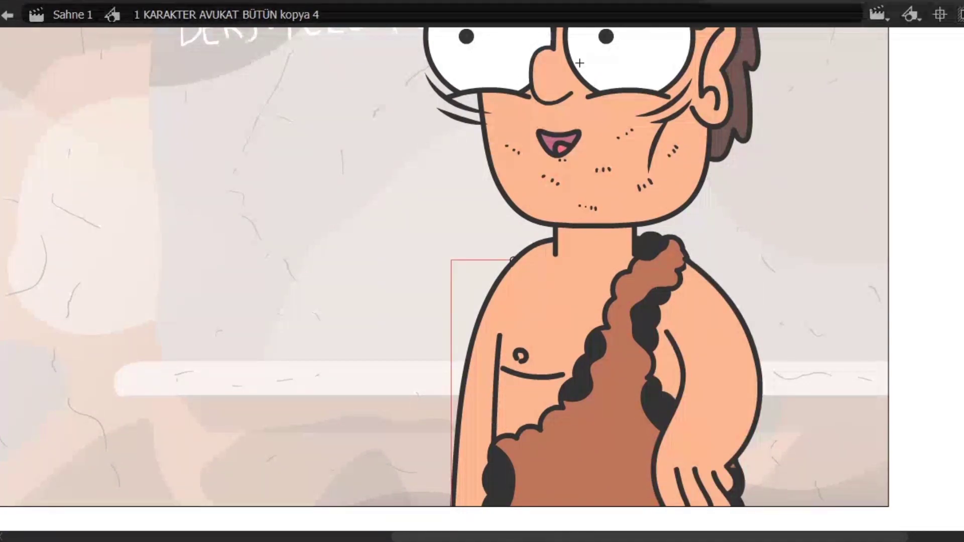
pyautogui.scroll(-2, 749, 321)
pyautogui.scroll(1, 658, 213)
pyautogui.hscroll(-2, 658, 213)
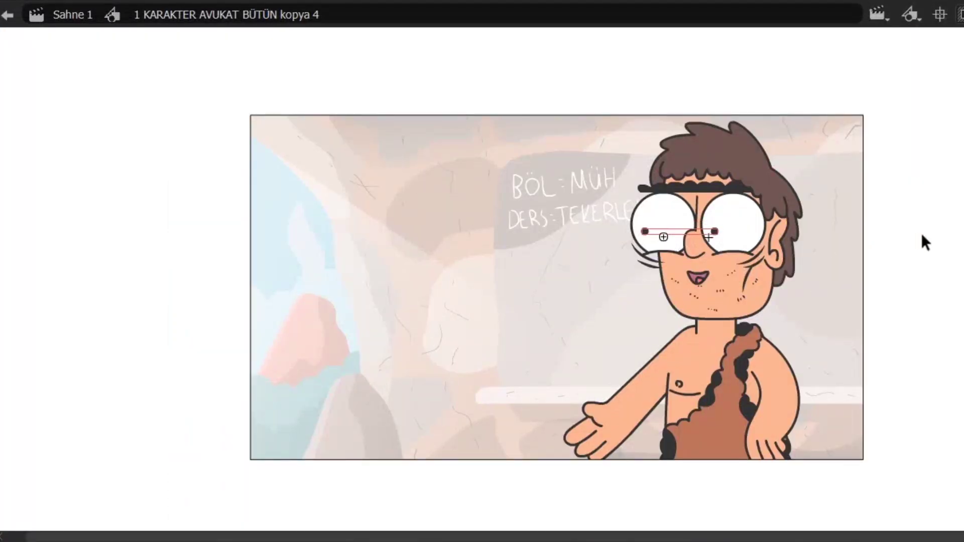
pyautogui.doubleClick(881, 253)
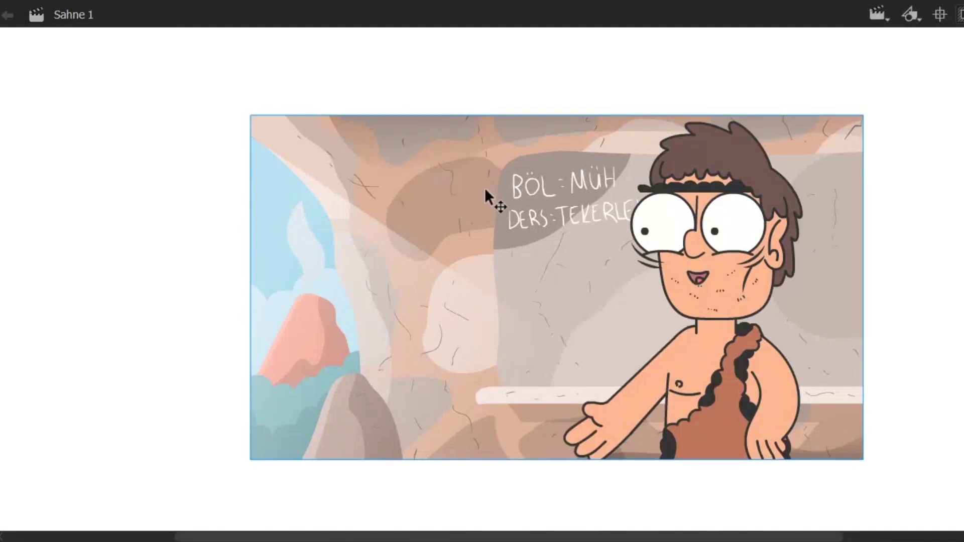
# Step: Open the foreground rocks' group, close the rocks with a straight baseline, and fill them with light and darker brown
pyautogui.hscroll(3, 441, 144)
pyautogui.scroll(3, 467, 324)
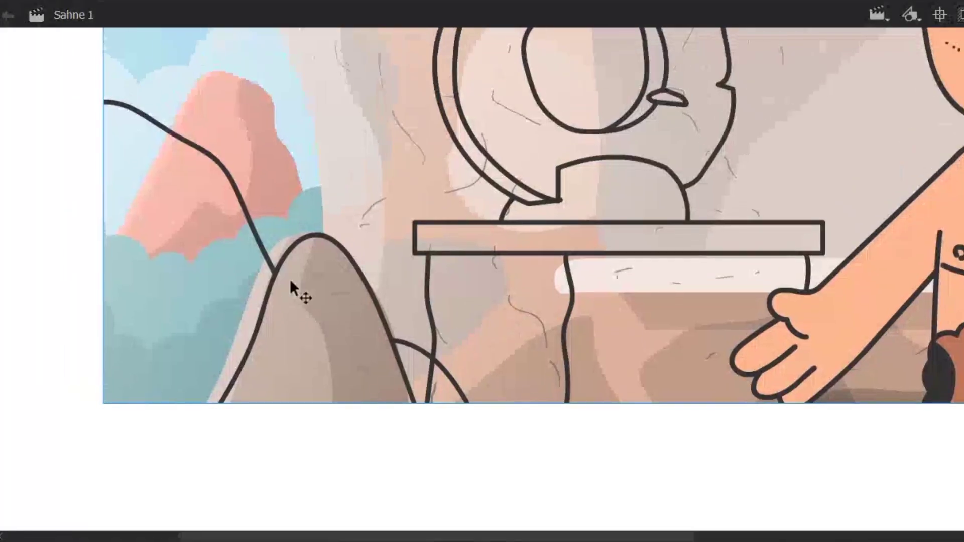
pyautogui.doubleClick(212, 276)
pyautogui.hscroll(-5, 689, 119)
pyautogui.scroll(1, 574, 301)
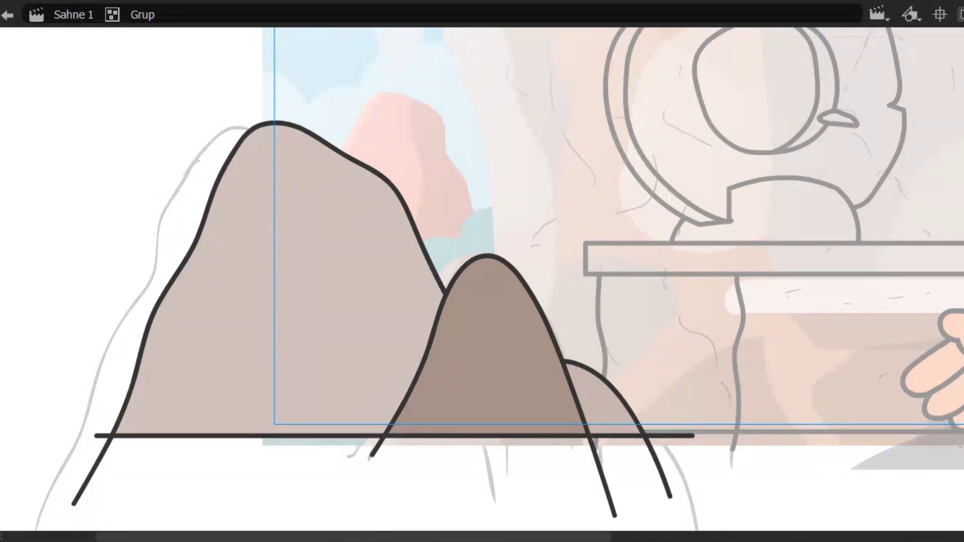
# Step: Draw shading boundaries on the three foreground rocks, fill the sections with lighter and darker browns, and remove the outlines
pyautogui.click(796, 176)
pyautogui.moveTo(277, 99); pyautogui.dragTo(300, 475)
pyautogui.moveTo(144, 445); pyautogui.dragTo(278, 98)
pyautogui.moveTo(481, 259); pyautogui.dragTo(430, 383)
pyautogui.hotkey('ctrl', 'z')
pyautogui.moveTo(492, 228); pyautogui.dragTo(424, 332)
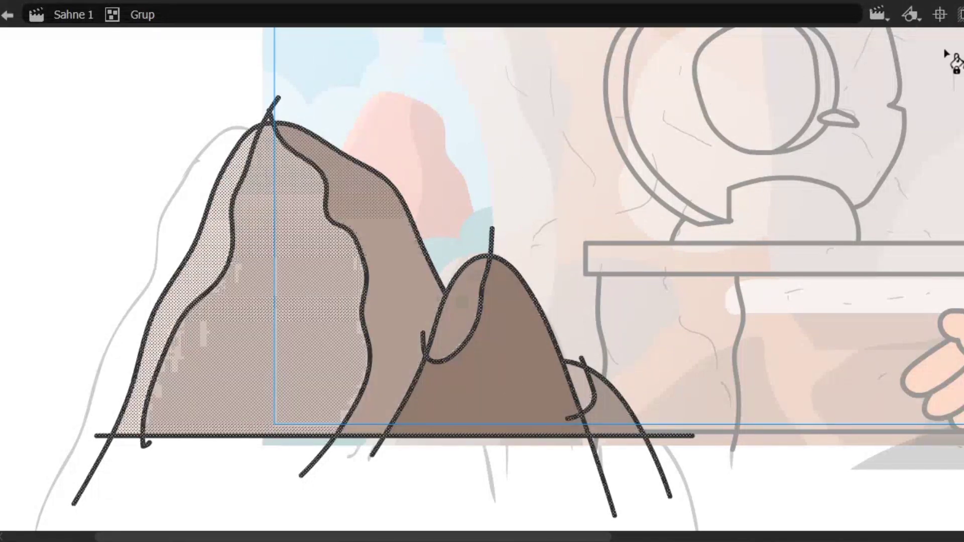
pyautogui.doubleClick(760, 113)
# Step: Fill the table's base and top with brown tones, lighter on the narrow side face and darker on the front
pyautogui.hscroll(5, 483, 353)
pyautogui.click(577, 351)
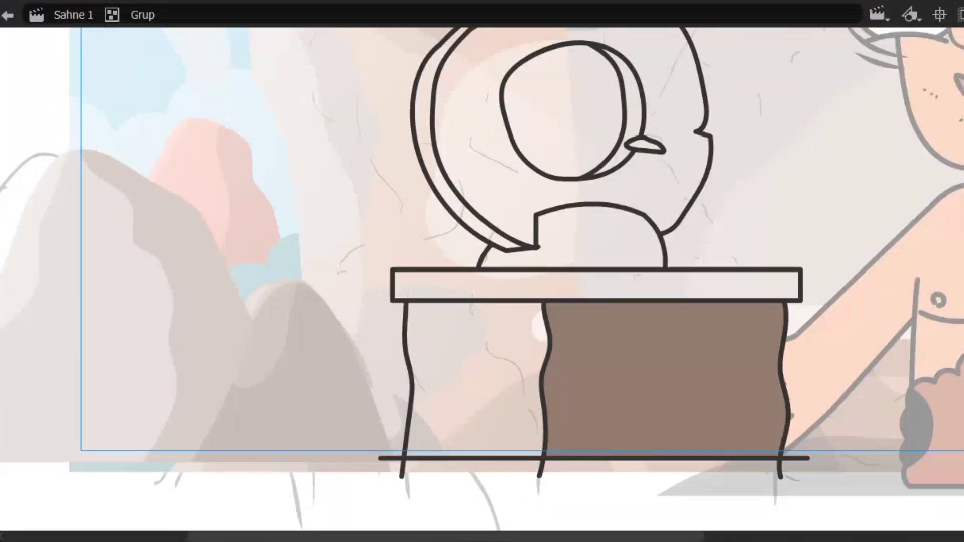
pyautogui.click(477, 381)
pyautogui.scroll(3, 502, 301)
pyautogui.click(466, 285)
pyautogui.click(672, 285)
# Step: Fill the stone wheel's face dark brown, its outer and inner rims lighter, and the small chip grey
pyautogui.scroll(2, 502, 251)
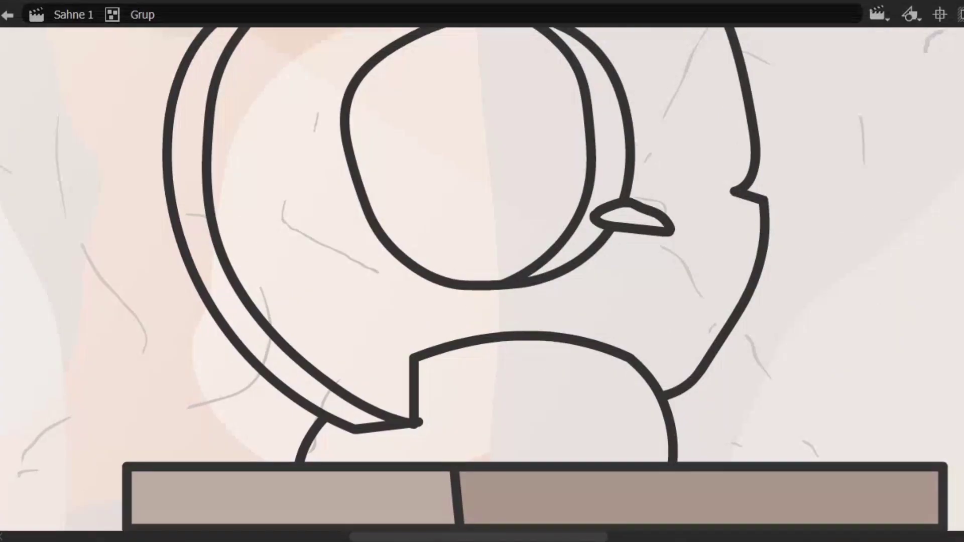
pyautogui.click(653, 126)
pyautogui.scroll(-2, 502, 301)
pyautogui.scroll(2, 731, 220)
pyautogui.scroll(2, 553, 354)
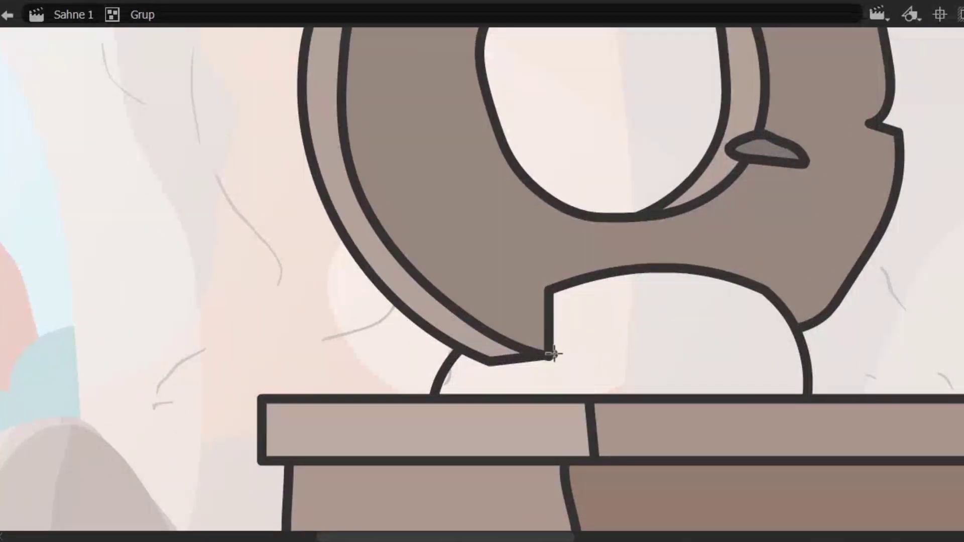
# Step: Divide the wheel's stand into lighter and darker grey faces, add a shadow band under the tabletop, and remove the outlines
pyautogui.click(553, 354)
pyautogui.scroll(-3, 660, 316)
pyautogui.moveTo(661, 316); pyautogui.dragTo(601, 266)
pyautogui.scroll(3, 628, 352)
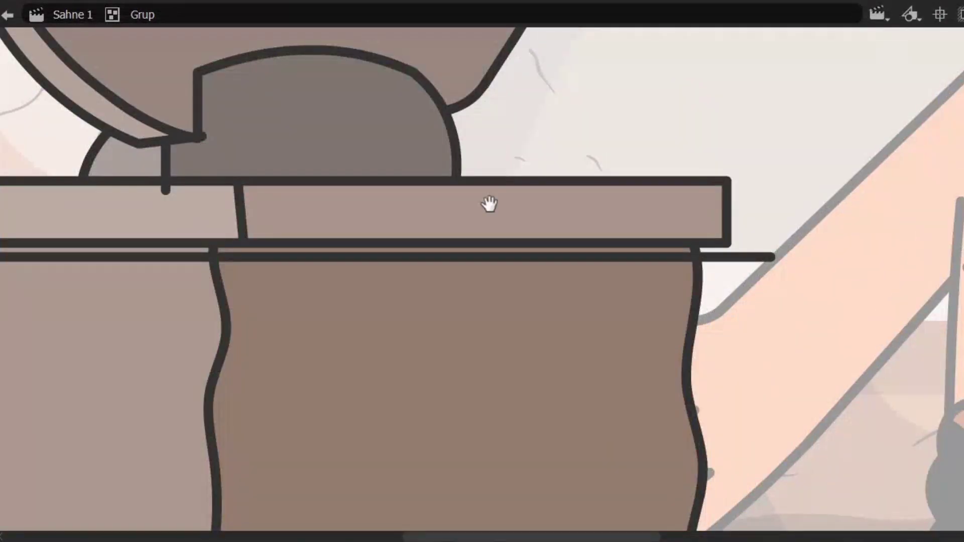
pyautogui.moveTo(490, 204); pyautogui.dragTo(640, 154)
pyautogui.moveTo(528, 237); pyautogui.dragTo(566, 256)
pyautogui.scroll(-3, 565, 256)
pyautogui.scroll(5, 563, 367)
# Step: Draw curved outlines of irregular stone patches across the front and side faces of the table's base
pyautogui.moveTo(563, 367); pyautogui.dragTo(677, 391)
pyautogui.moveTo(928, 132); pyautogui.dragTo(961, 273)
pyautogui.moveTo(151, 201)
pyautogui.mouseDown()
pyautogui.moveTo(398, 194)
pyautogui.moveTo(113, 261)
pyautogui.mouseUp()
pyautogui.moveTo(509, 67); pyautogui.dragTo(872, 43)
pyautogui.moveTo(228, 55); pyautogui.dragTo(429, 39)
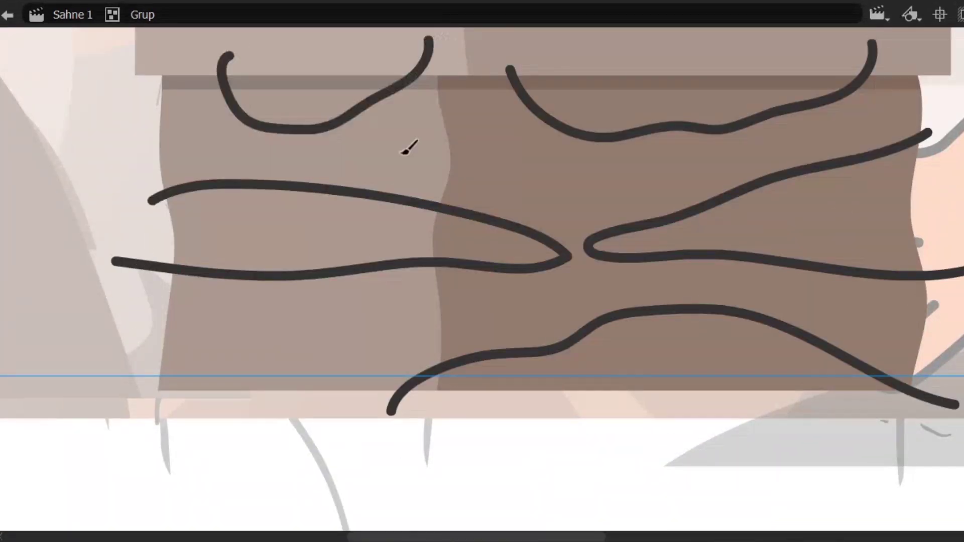
pyautogui.moveTo(160, 430); pyautogui.dragTo(355, 396)
pyautogui.moveTo(522, 275); pyautogui.dragTo(389, 278)
pyautogui.moveTo(150, 161); pyautogui.dragTo(397, 253)
pyautogui.moveTo(387, 251); pyautogui.dragTo(426, 144)
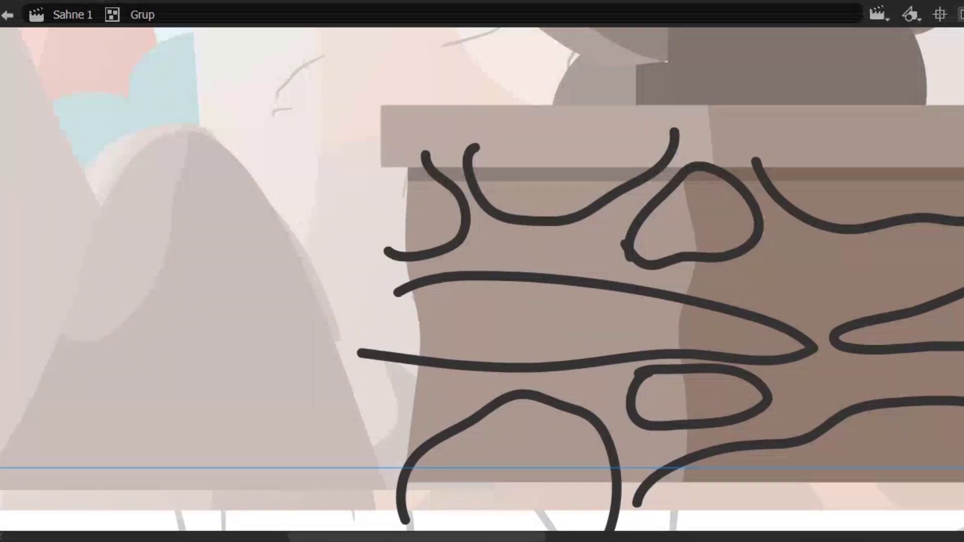
# Step: Fill the irregular stone patches on the table's base with varied pinkish, light beige and grey-brown tones on both faces
pyautogui.moveTo(589, 299); pyautogui.dragTo(550, 255)
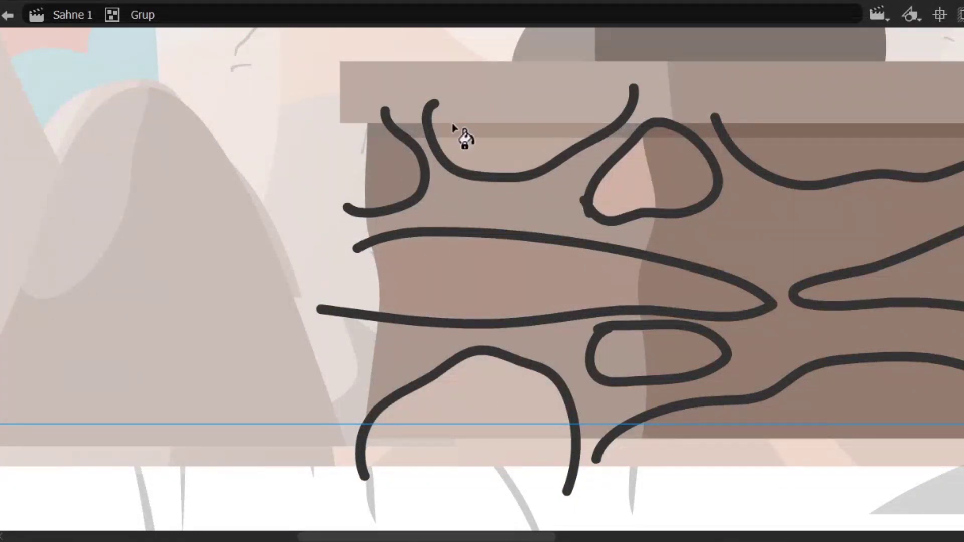
pyautogui.moveTo(552, 301); pyautogui.dragTo(502, 240)
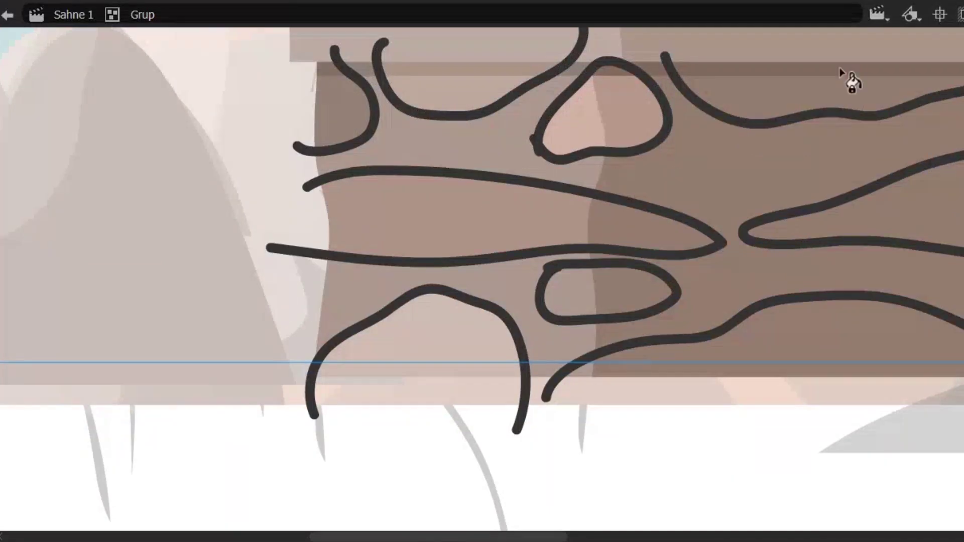
pyautogui.moveTo(842, 127); pyautogui.dragTo(616, 309)
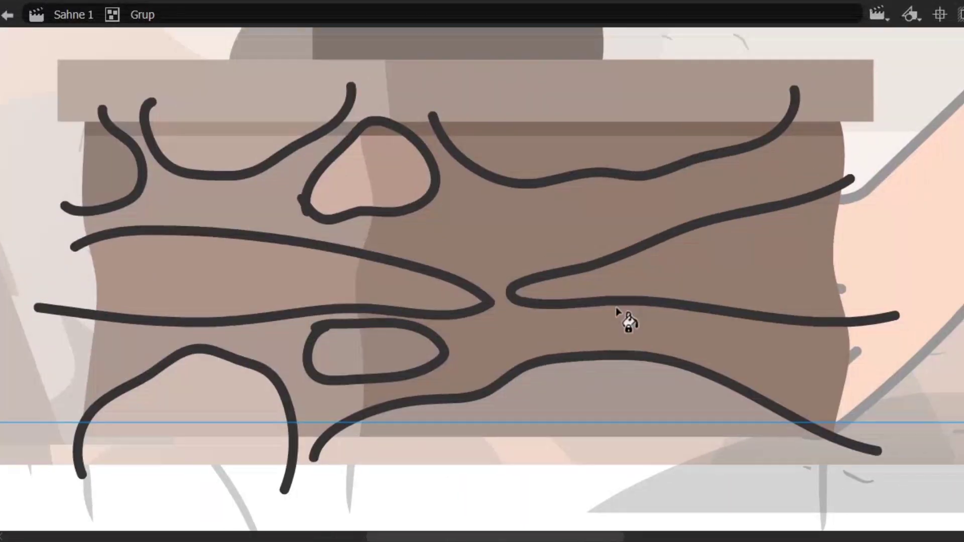
pyautogui.click(653, 274)
pyautogui.click(612, 152)
pyautogui.click(569, 123)
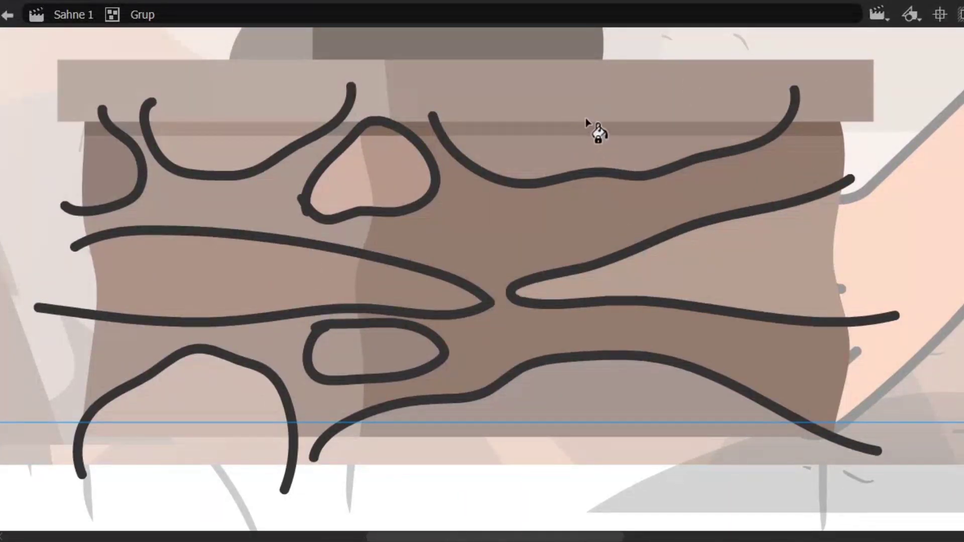
# Step: Delete the dark patch outlines from the table's base and return to the main scene
pyautogui.hotkey('ctrl', '-')
pyautogui.press('Delete')
pyautogui.doubleClick(657, 462)
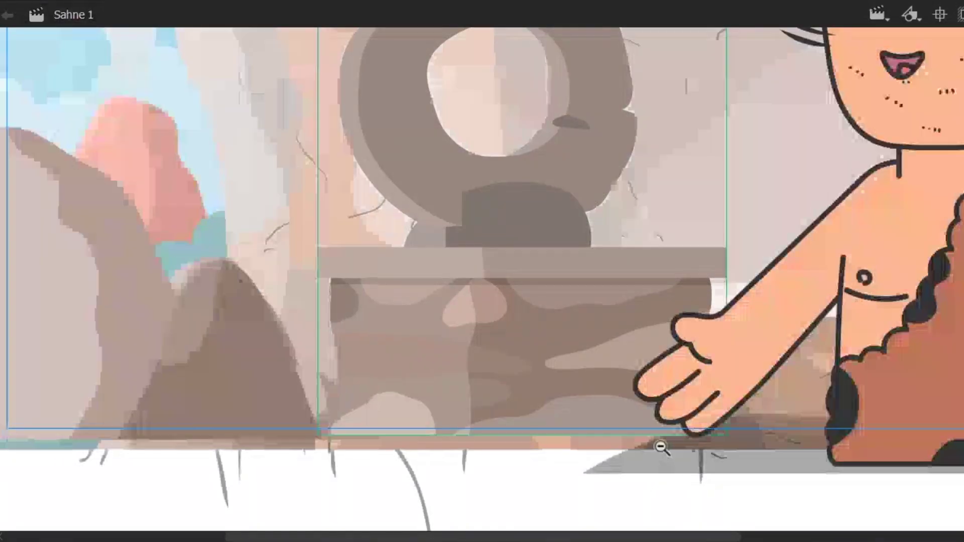
# Step: Inside the stone wheel's group, draw short dark crack lines and specks across the wheel's face and its outer rim
pyautogui.hotkey('ctrl', '-')
pyautogui.click(587, 151)
pyautogui.doubleClick(587, 150)
pyautogui.click(592, 301)
pyautogui.click(588, 299)
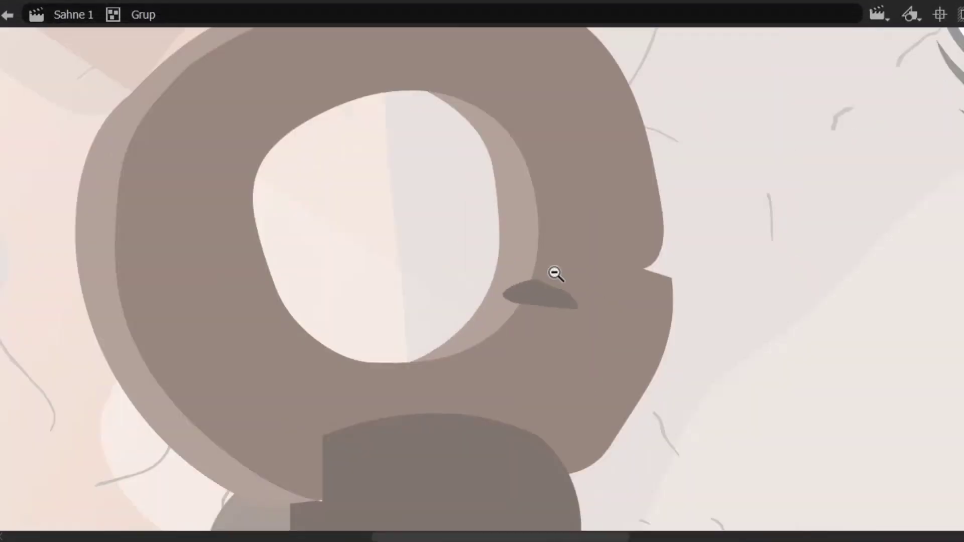
pyautogui.doubleClick(534, 281)
pyautogui.keyDown('alt'); pyautogui.click(638, 221); pyautogui.keyUp('alt')
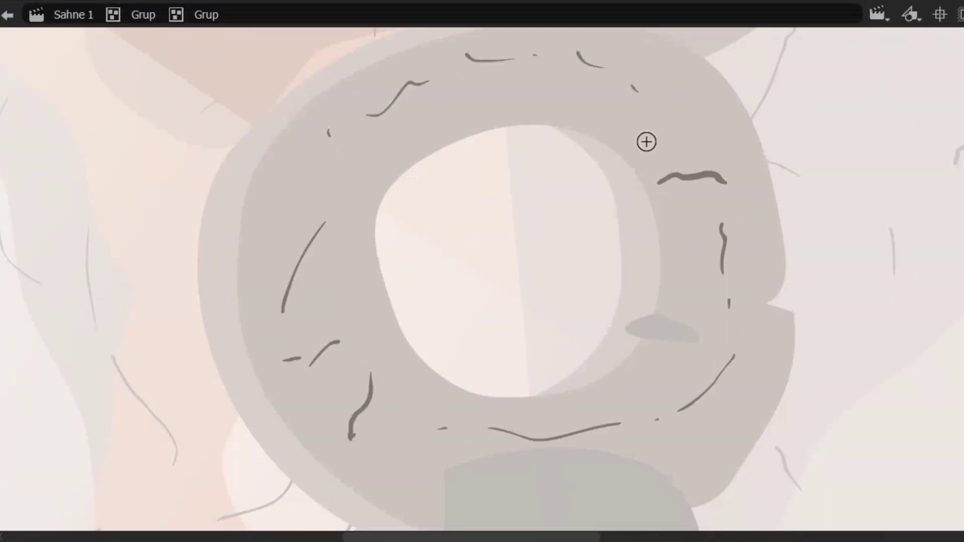
pyautogui.scroll(-2, 702, 440)
pyautogui.hscroll(-2, 701, 439)
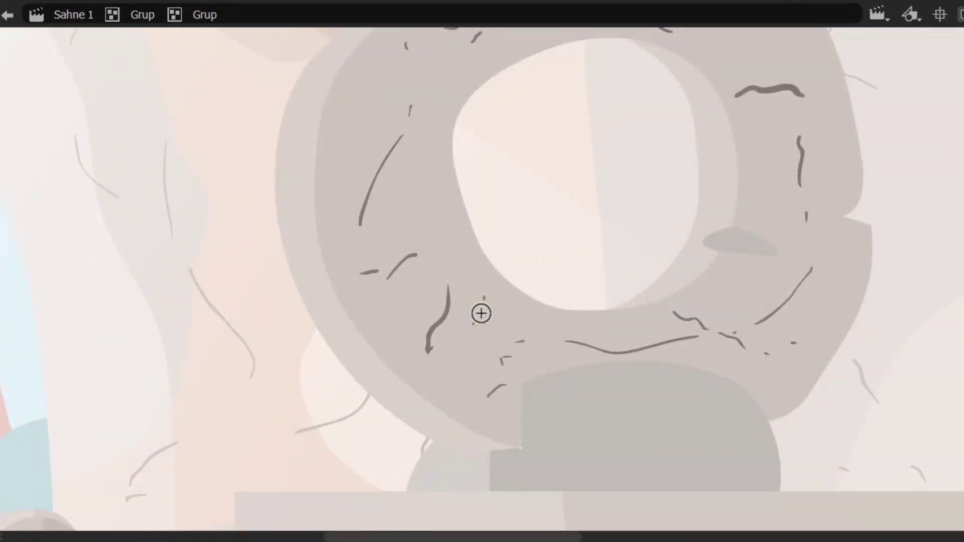
pyautogui.scroll(3, 372, 195)
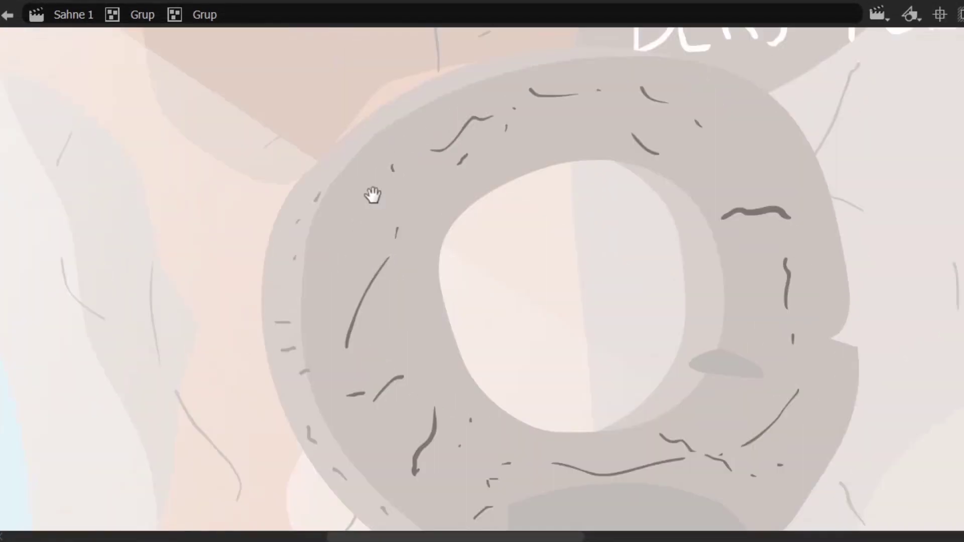
pyautogui.scroll(-4, 675, 205)
# Step: Leave the wheel and table groups for the main scene and save the drawing
pyautogui.doubleClick(556, 445)
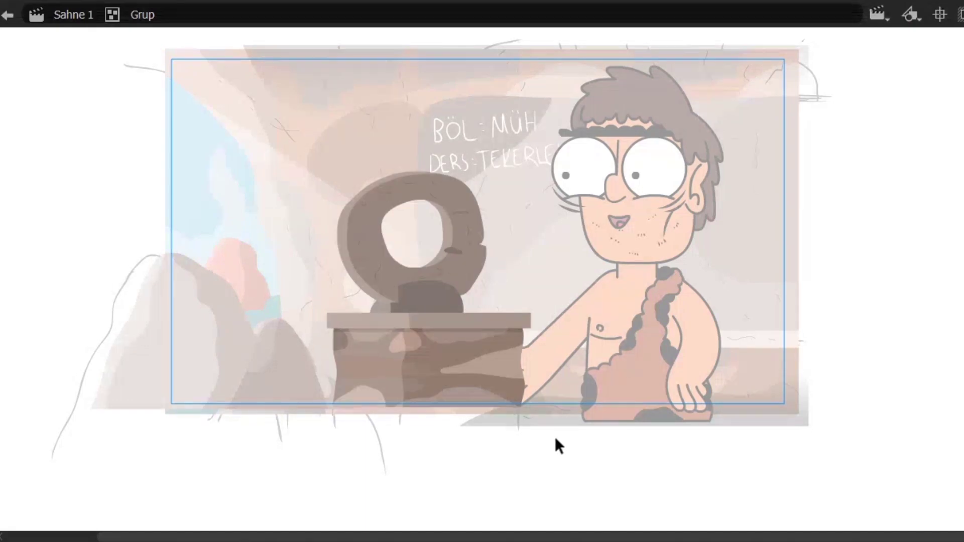
pyautogui.doubleClick(817, 231)
pyautogui.hotkey('ctrl', 's')
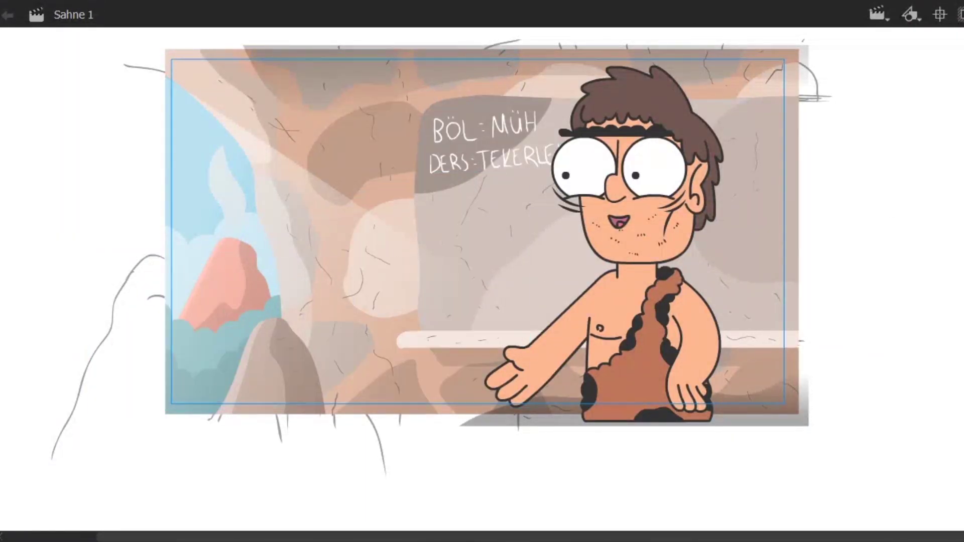
pyautogui.scroll(2, 805, 110)
pyautogui.hscroll(-2, 804, 111)
pyautogui.hotkey('ctrl', 's')
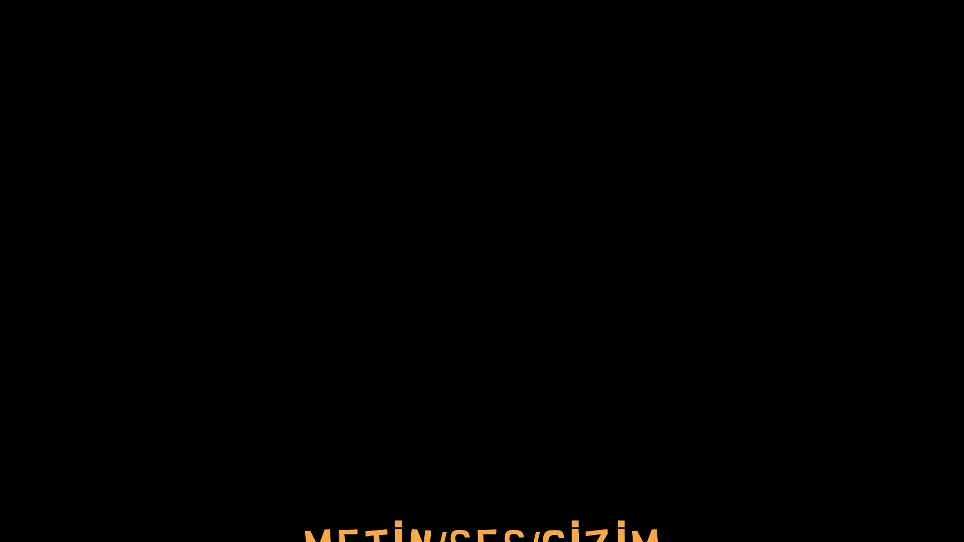